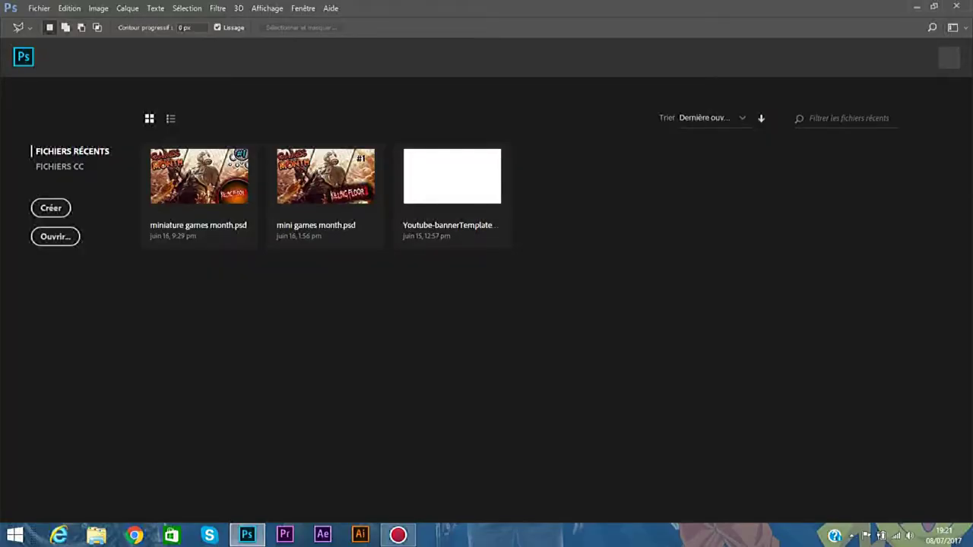
- Open the New Document dialog, which shows a 2000 × 2000 px, 72 ppi RGB preset
key("alt+f")
key("Escape")
key("ctrl+n")
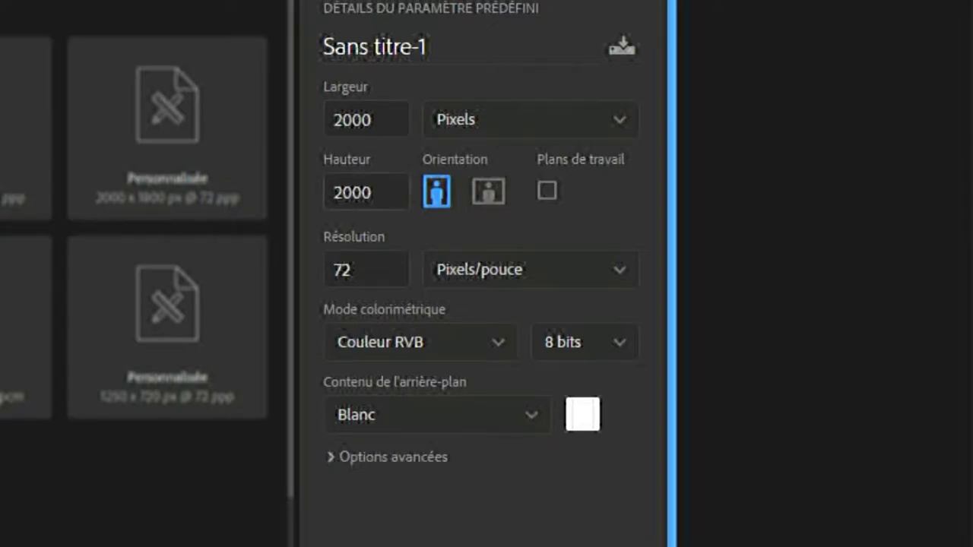
- Create the 2000 × 2000 px, 72 ppi RGB document with a white background
key("Tab")
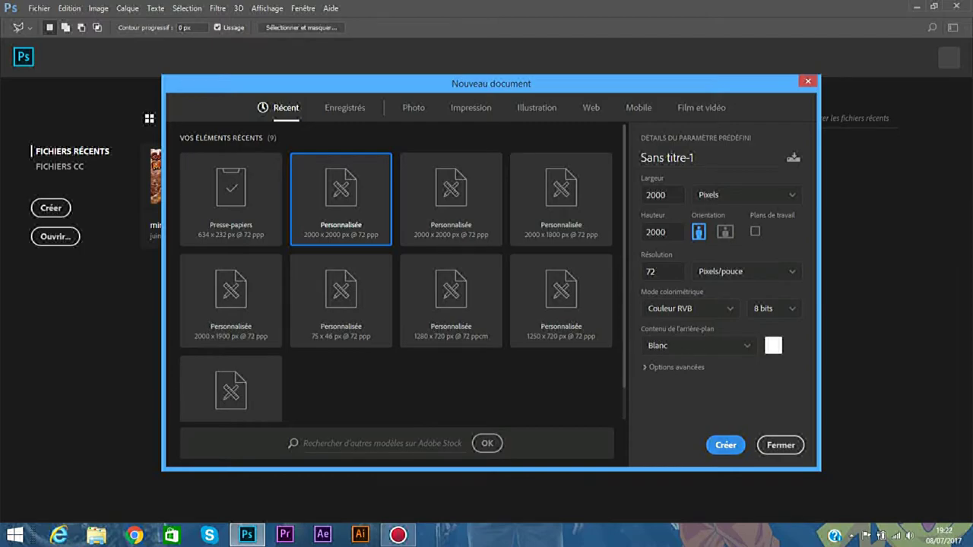
key("Return")
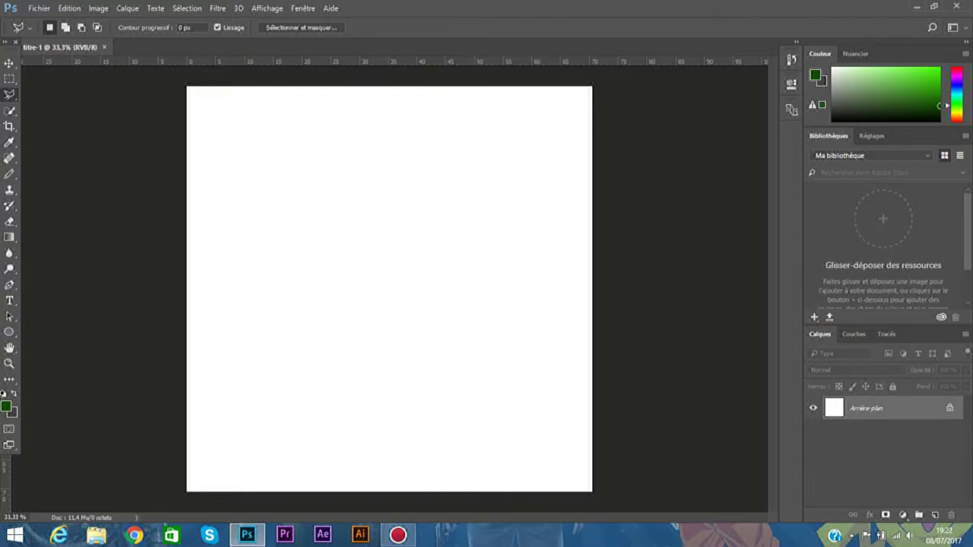
- Unlock the background as Calque 0 and add an Incrustation en dégradé in its blending options
double_click(866, 409)
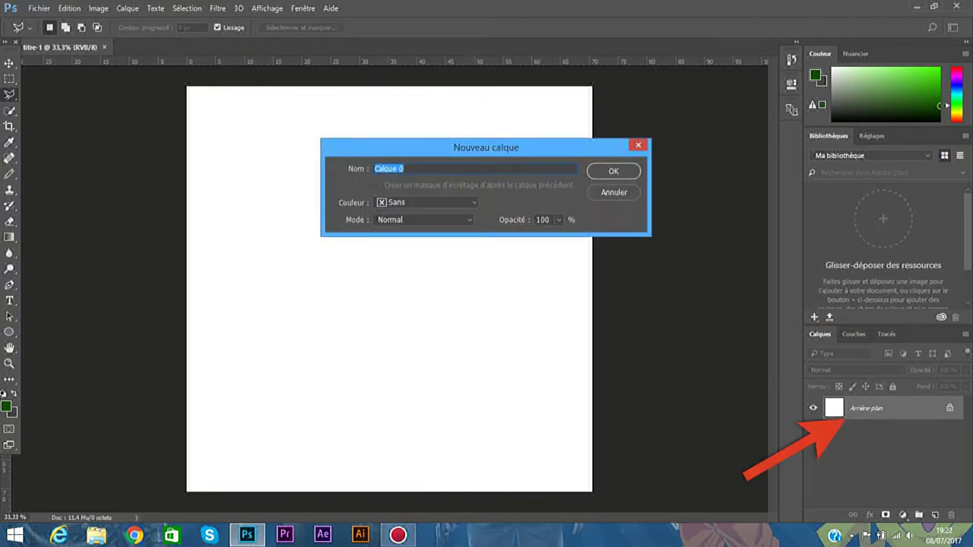
key("Return")
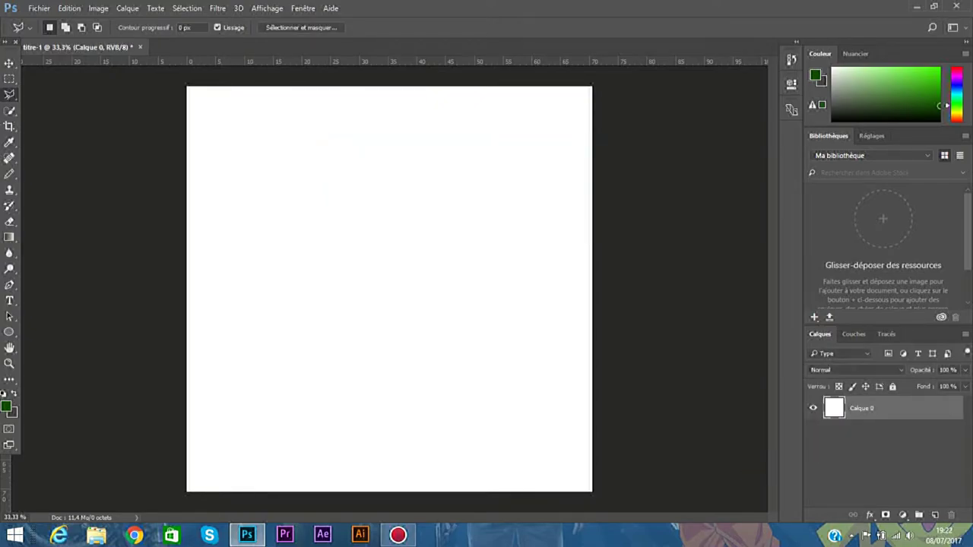
right_click(867, 408)
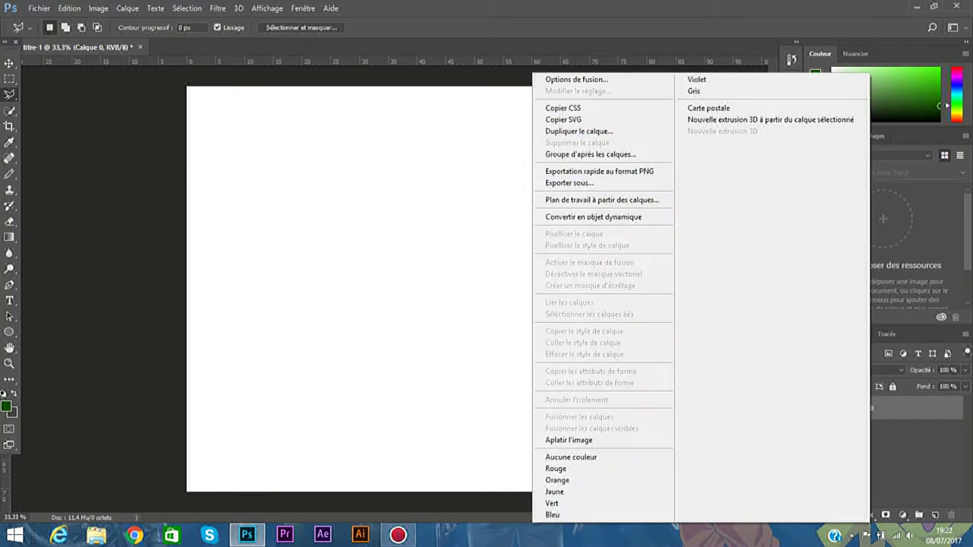
left_click(601, 79)
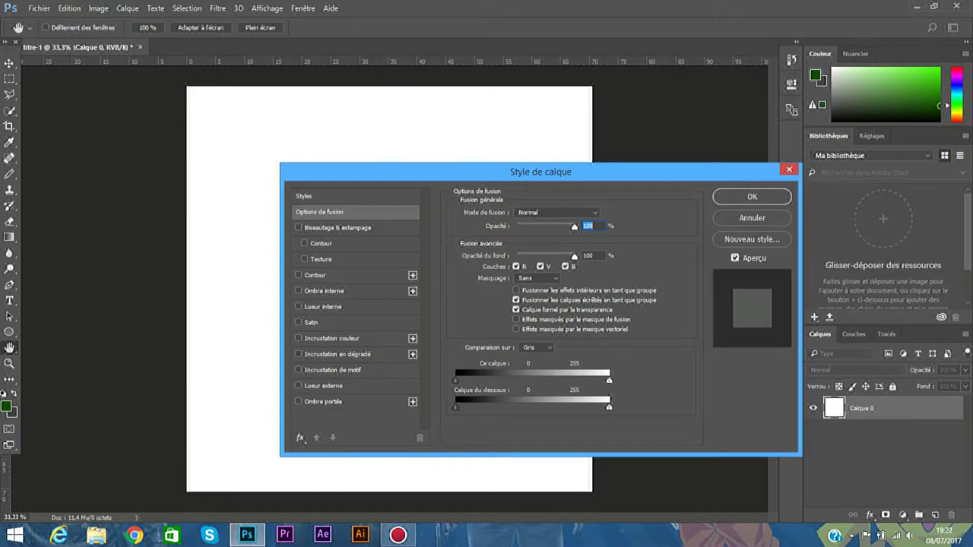
left_click(337, 354)
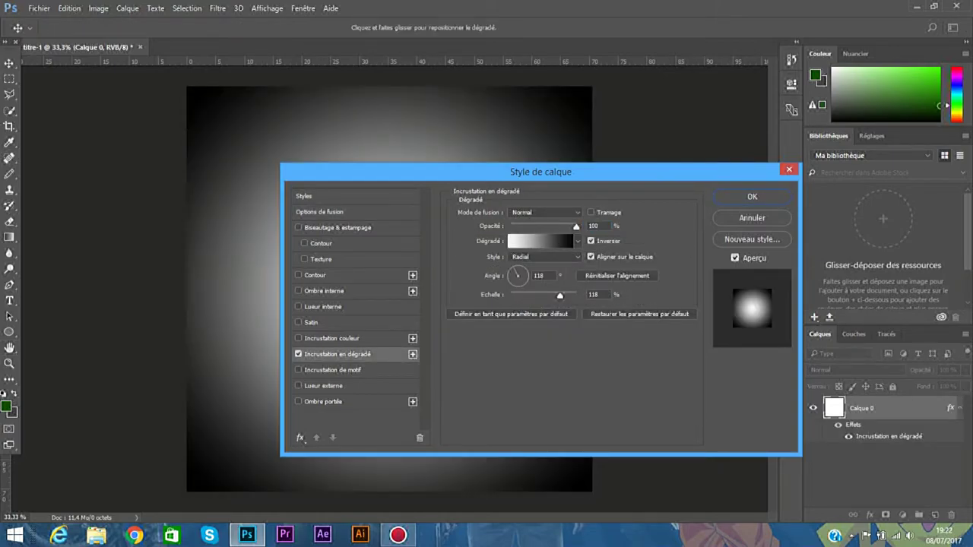
- Make the gradient radial and reversed at 122% scale, then apply it
left_click_drag(541, 172, 687, 190)
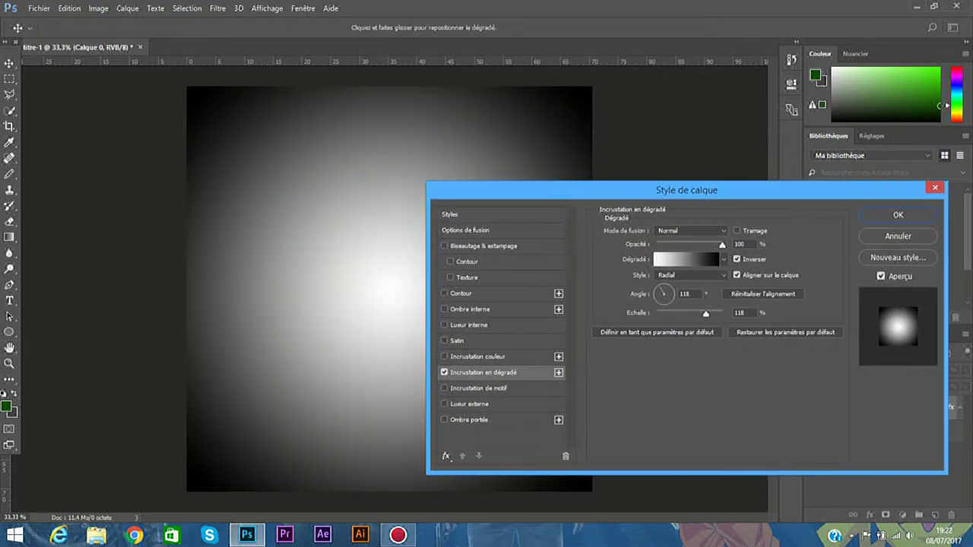
left_click(690, 275)
left_click(684, 285)
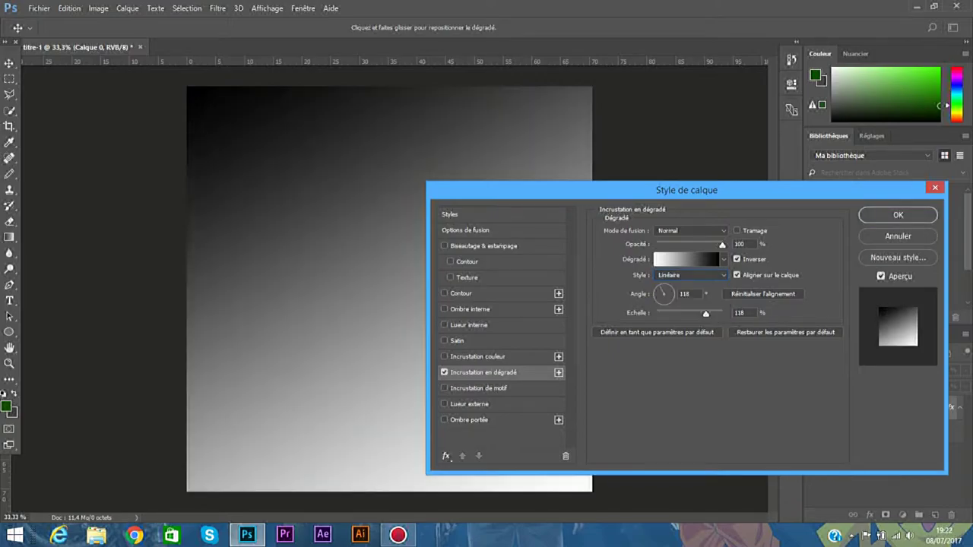
left_click(736, 259)
left_click(690, 275)
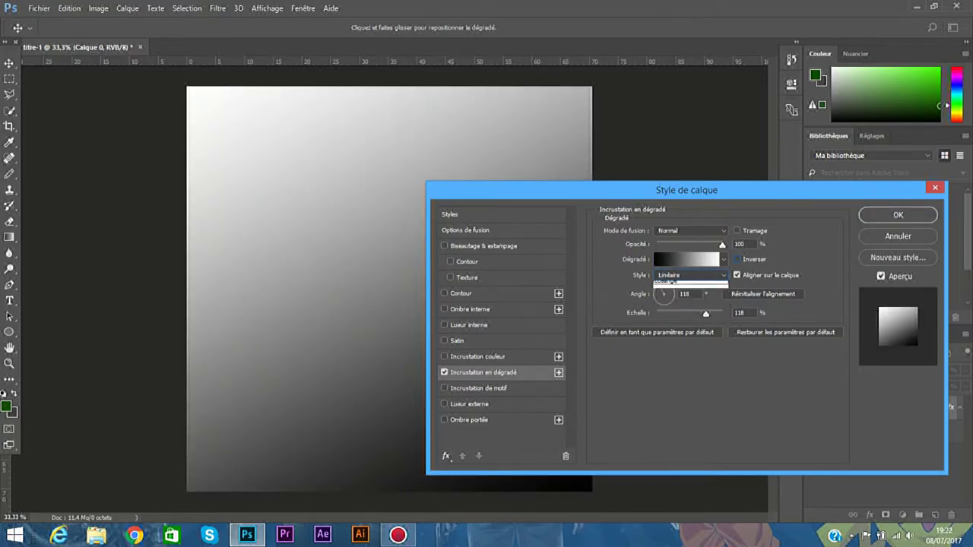
left_click(685, 284)
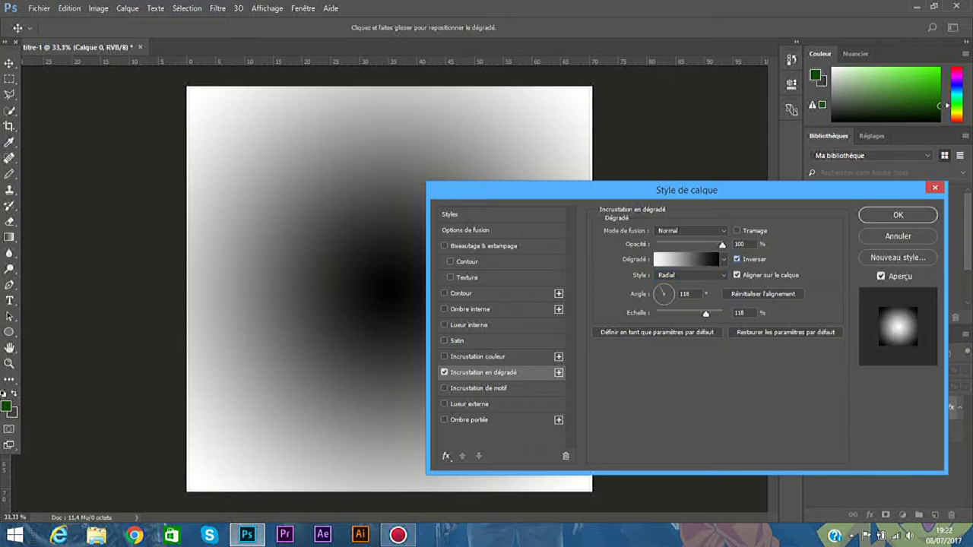
left_click(736, 260)
left_click_drag(705, 313, 707, 313)
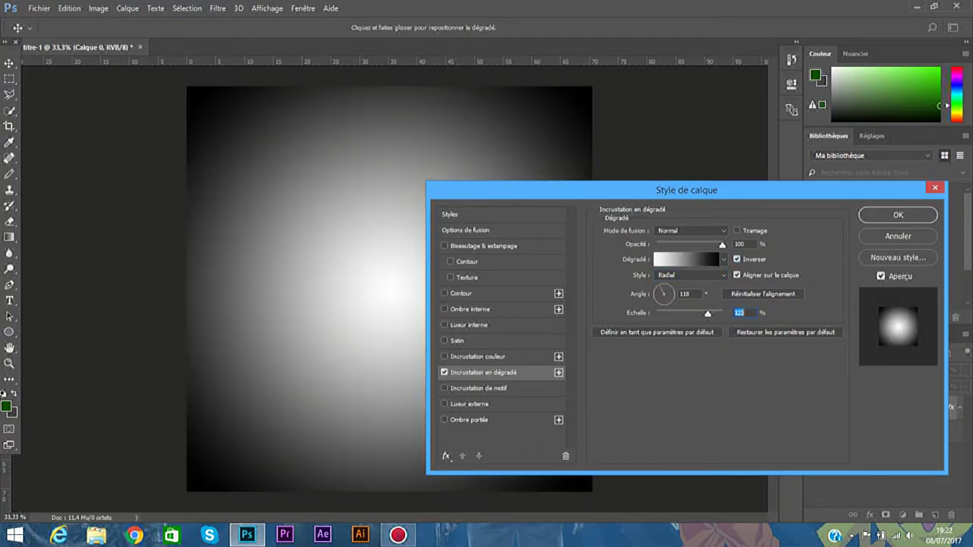
left_click_drag(684, 190, 846, 228)
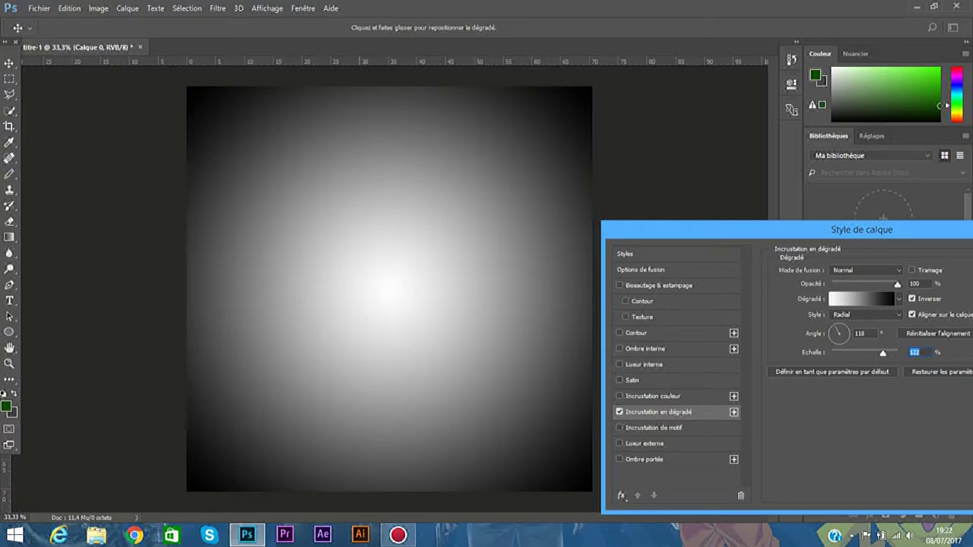
left_click_drag(882, 279, 609, 243)
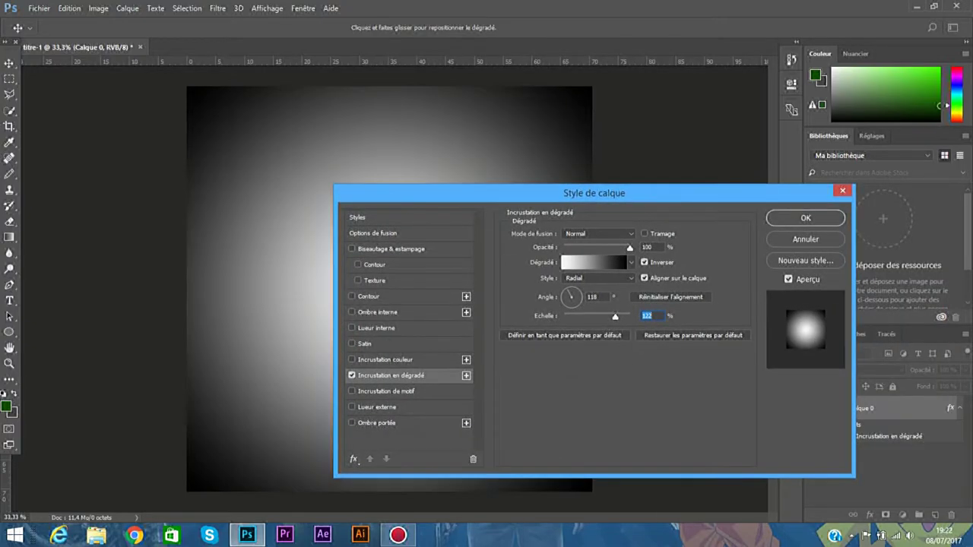
key("Return")
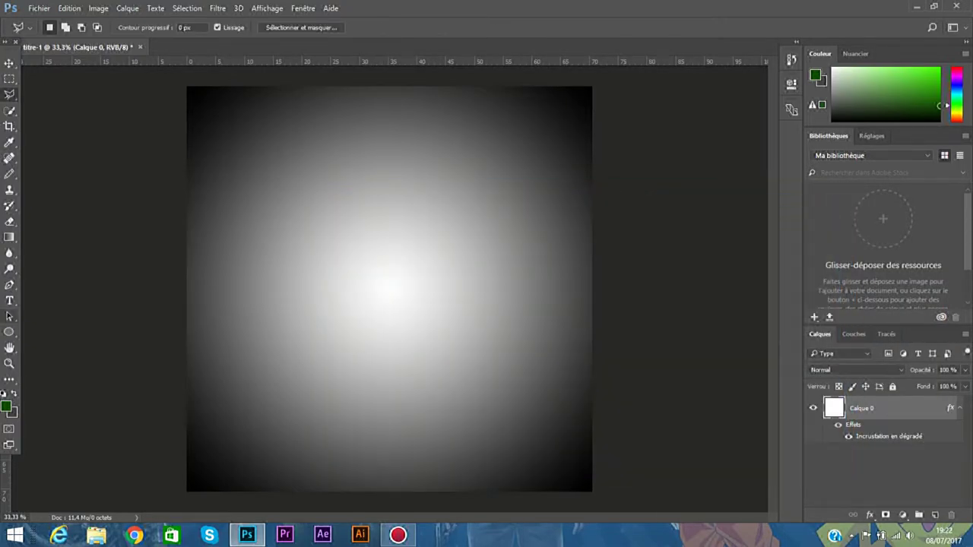
- Type 'CG' as a text layer and position it near the canvas centre
key("t")
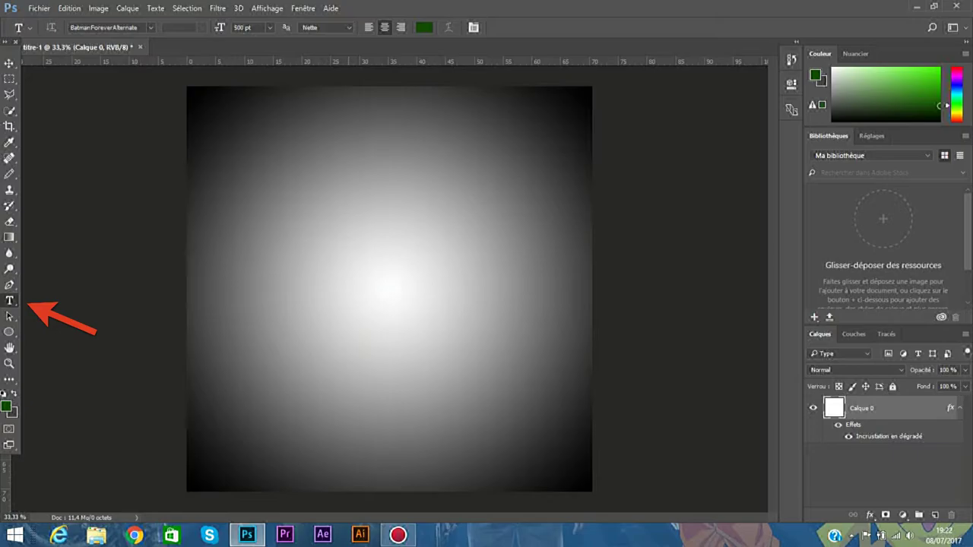
left_click(346, 284)
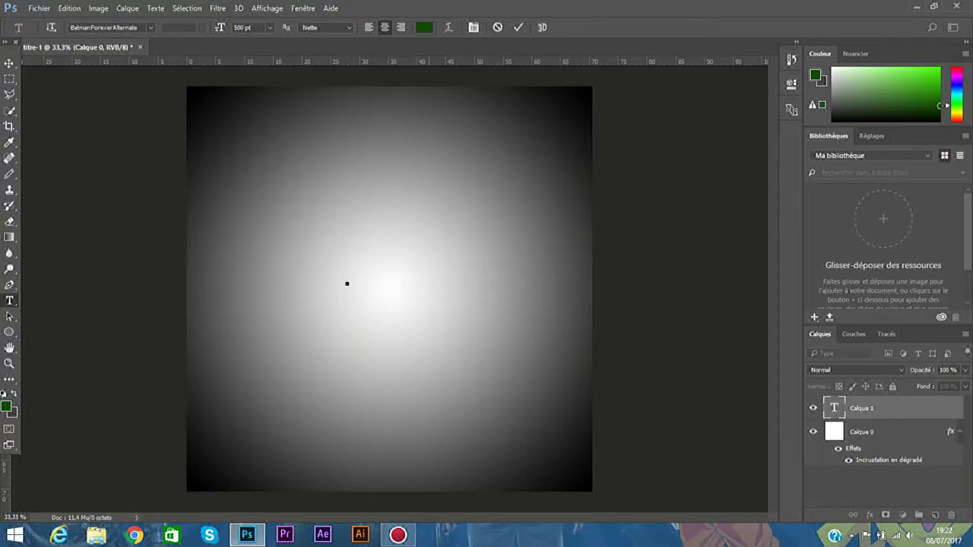
key("ctrl+plus")
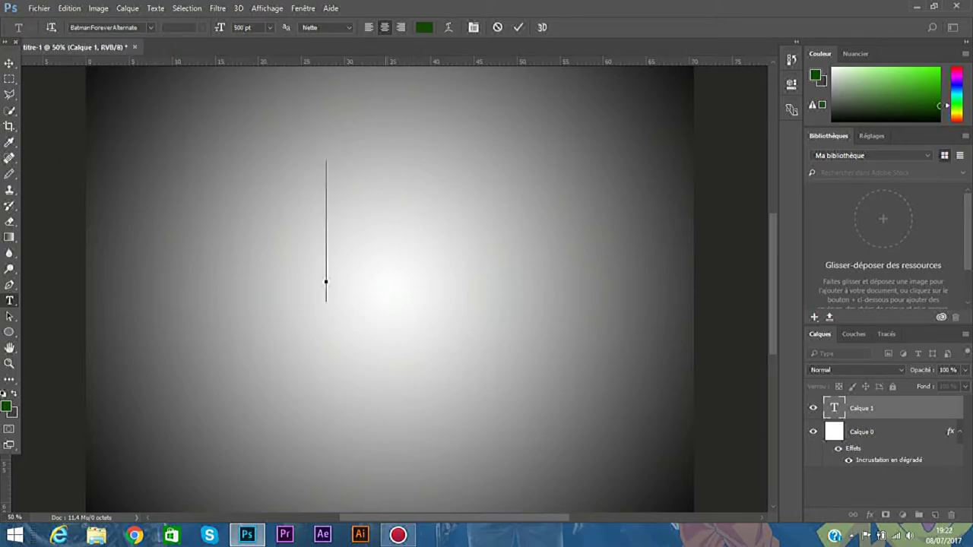
type("CG")
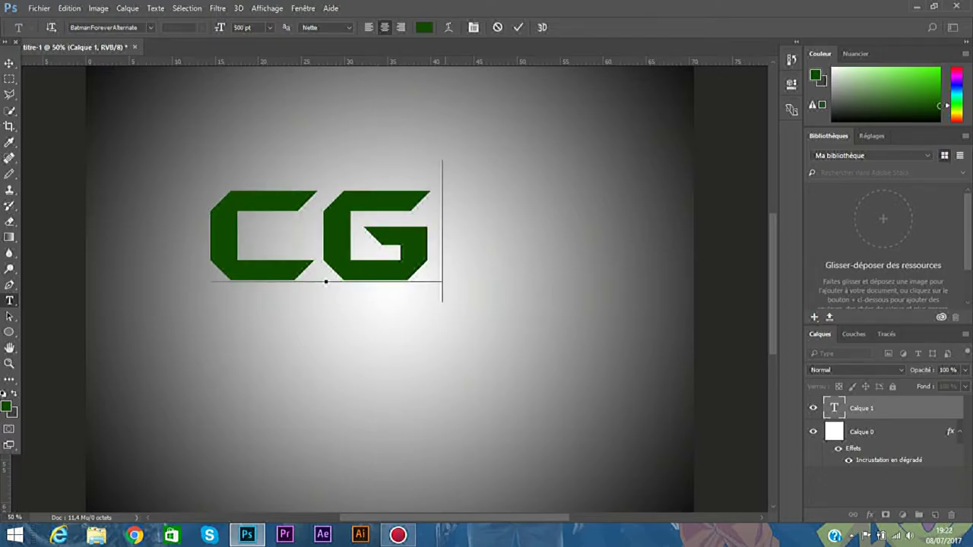
mouse_move(326, 281)
left_mouse_down()
mouse_move(386, 311)
mouse_move(395, 325)
left_mouse_up()
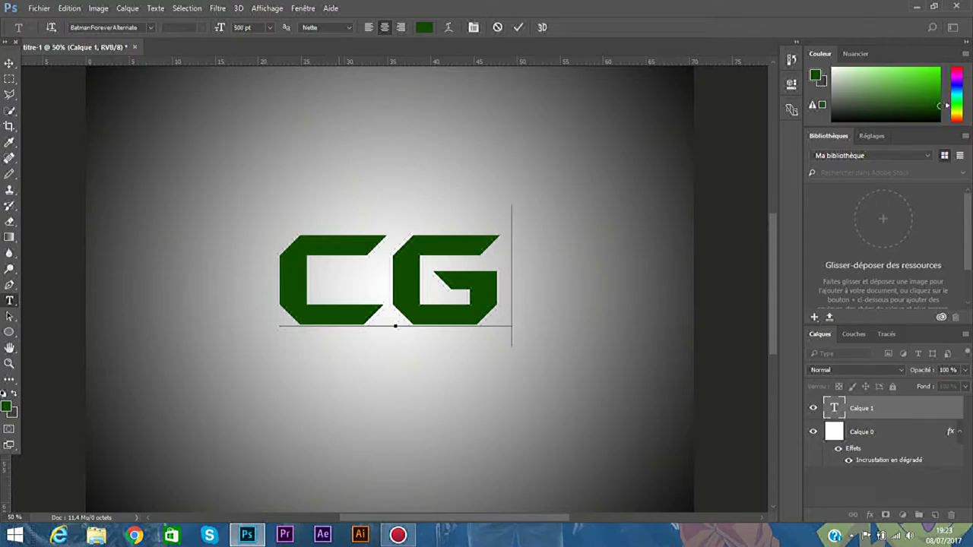
- Colour the letter C black (000000)
key("Left")
key("Left")
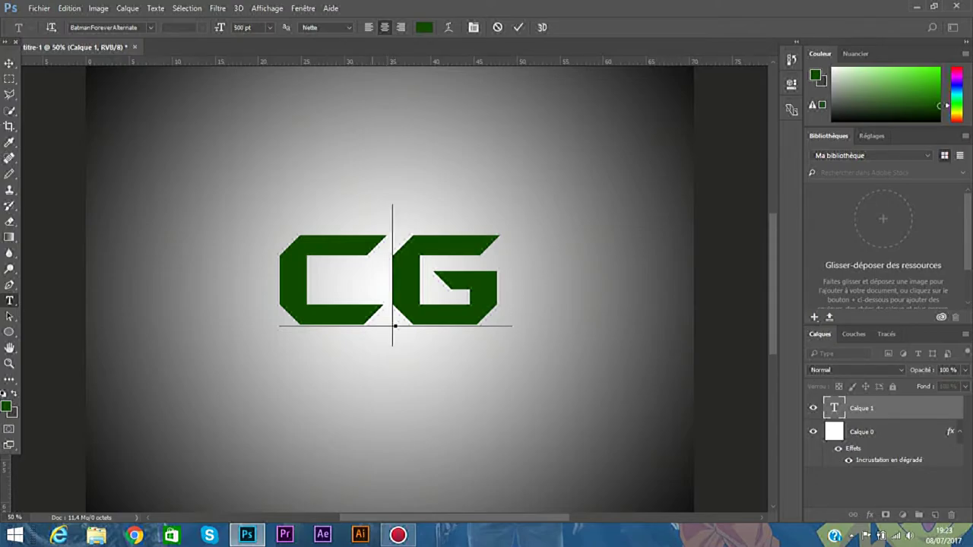
key("shift+Left")
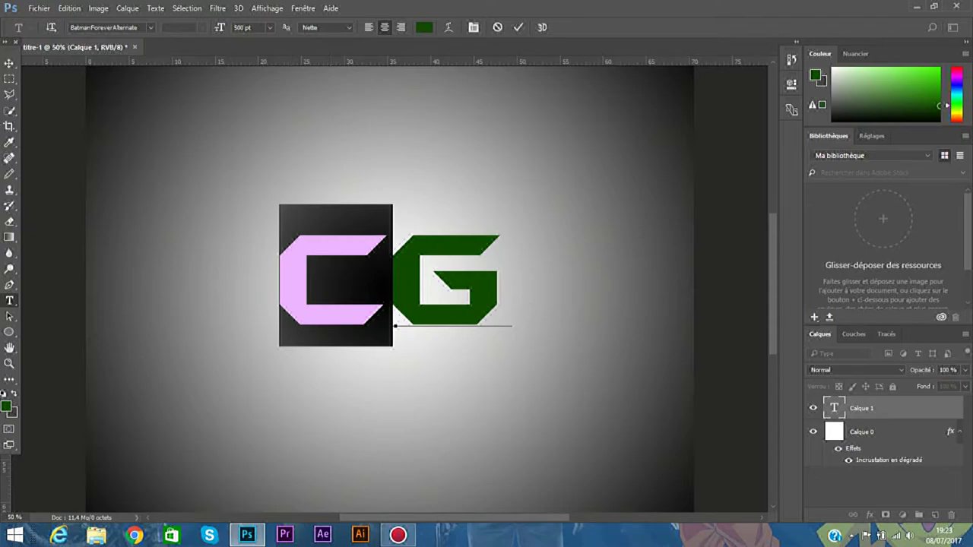
left_click(424, 27)
type("000000")
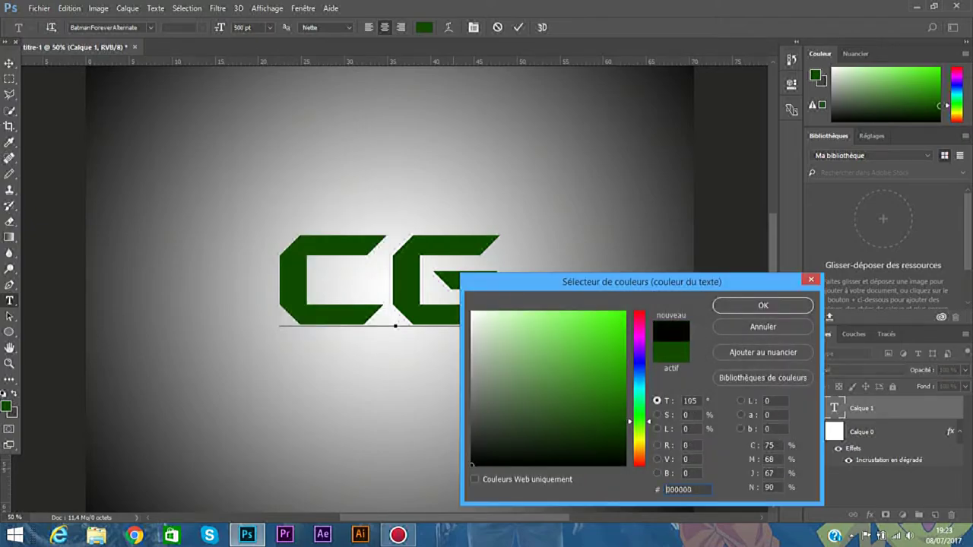
key("Return")
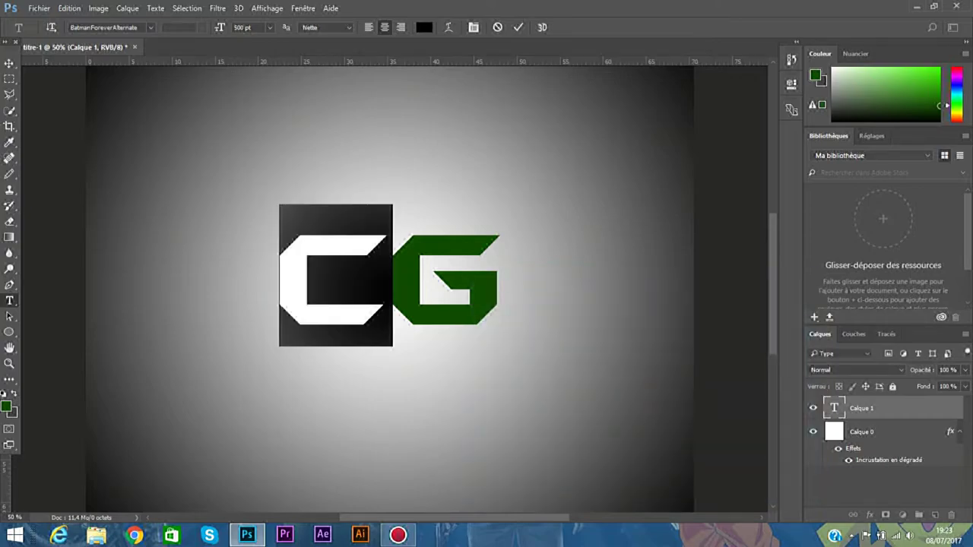
- Colour the letter G orange (ff6900) and commit the text
key("Right")
key("Right")
key("shift+Left")
left_click(423, 27)
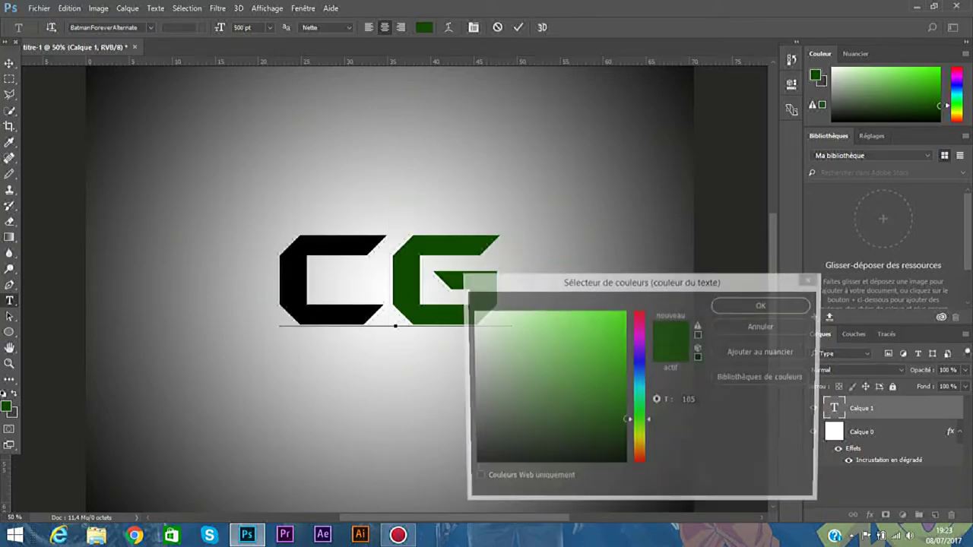
type("ff6900")
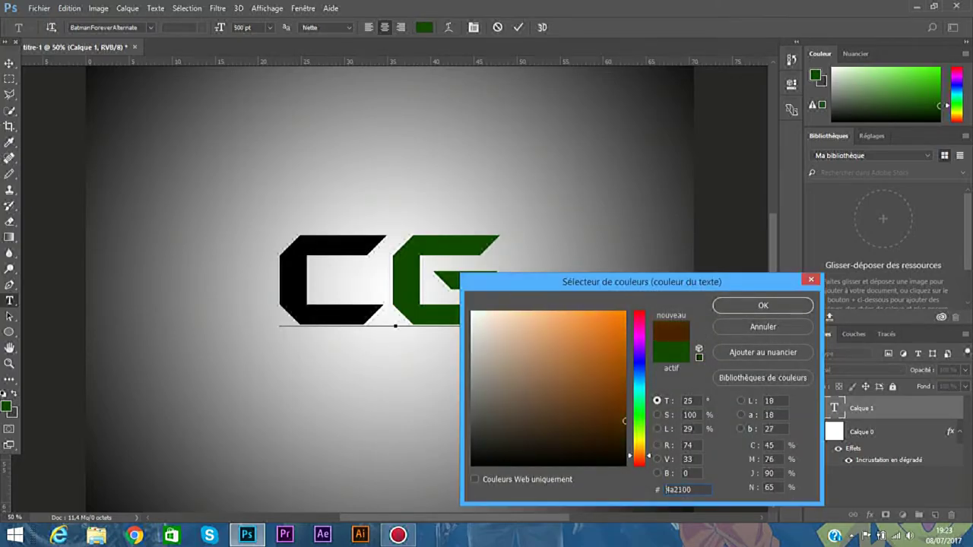
key("Return")
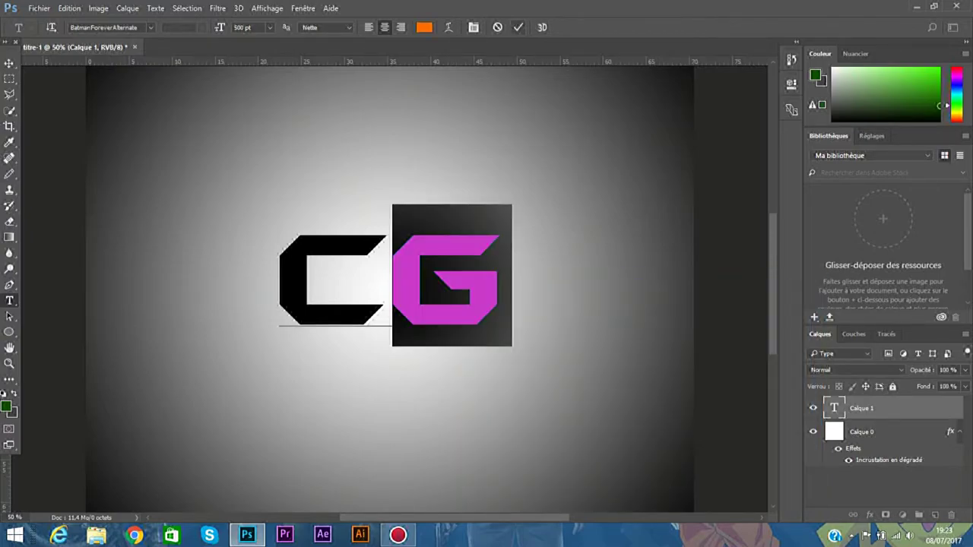
left_click(517, 27)
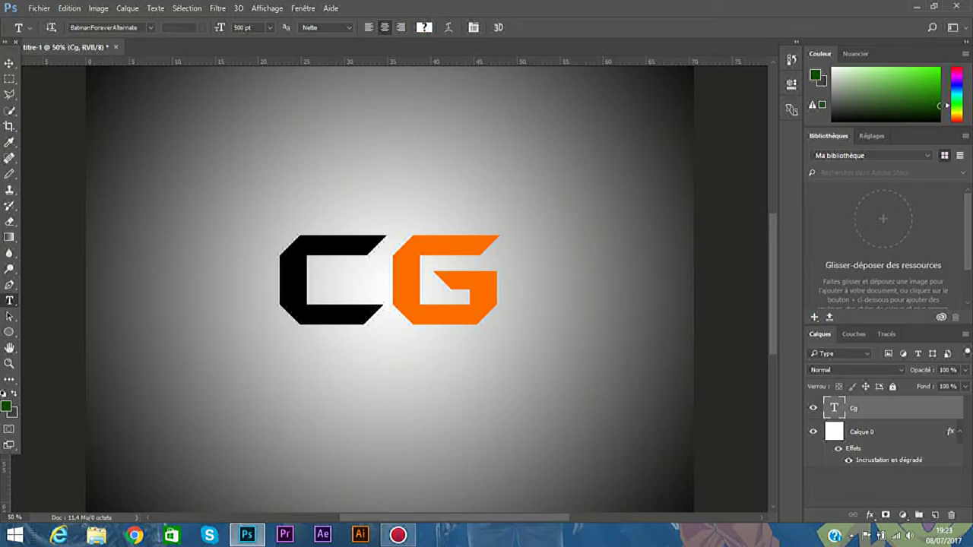
- Rasterize the CG text layer and display the rulers
right_click(521, 89)
left_click(579, 263)
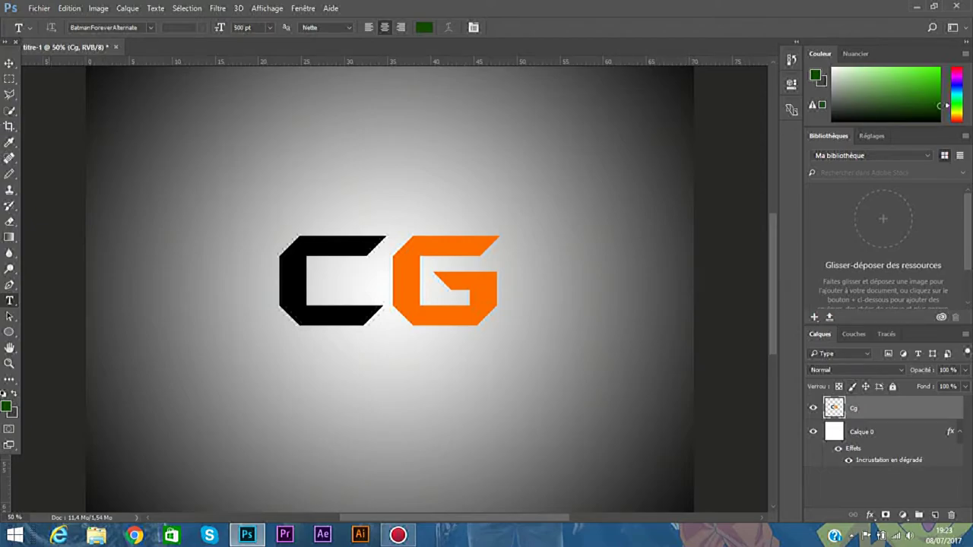
left_click(9, 94)
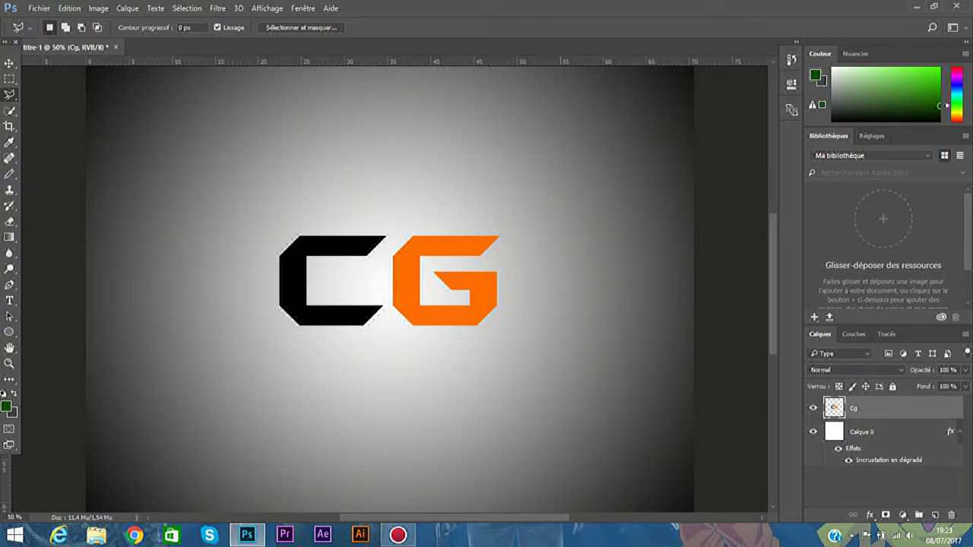
key("ctrl+r")
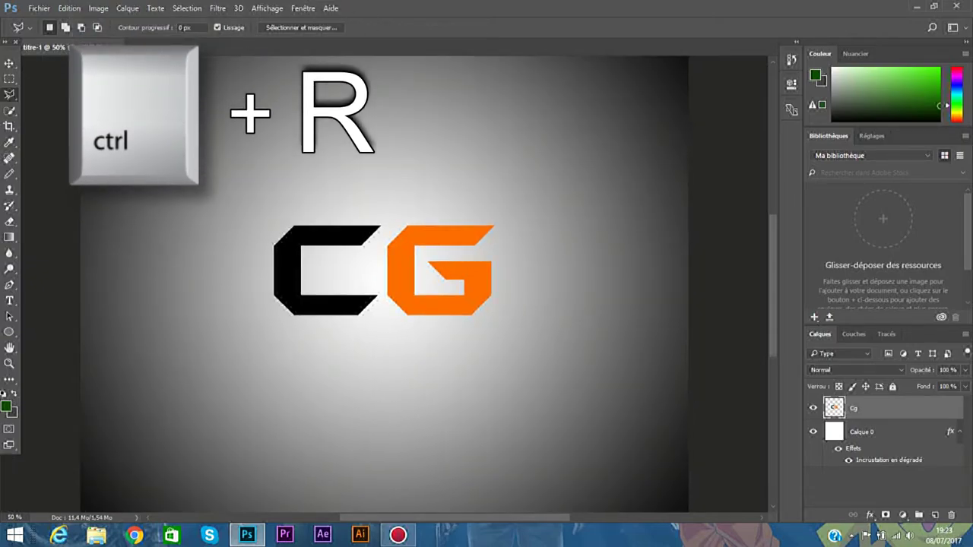
key("ctrl+r")
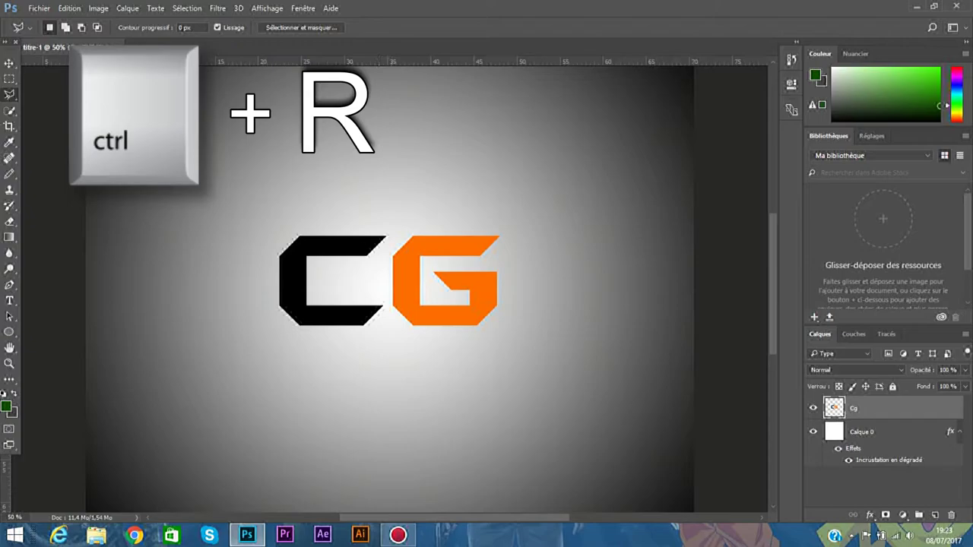
- Add a horizontal guide across the letters and polygon-select the G's top part
mouse_move(521, 62)
left_mouse_down()
mouse_move(568, 133)
mouse_move(594, 225)
mouse_move(614, 205)
mouse_move(574, 300)
mouse_move(601, 305)
left_mouse_up()
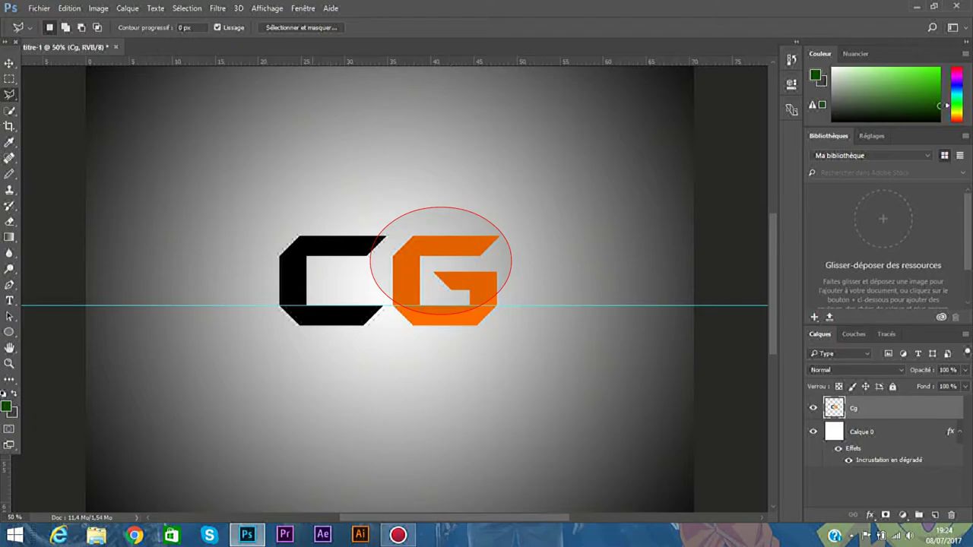
left_click(309, 306)
left_click(428, 265)
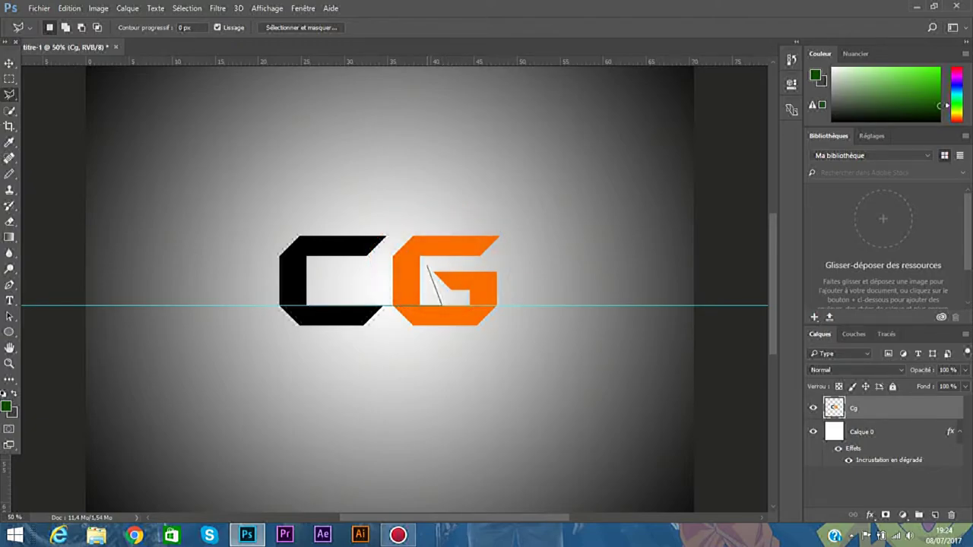
left_click(515, 225)
left_click(402, 221)
left_click(371, 276)
left_click(309, 305)
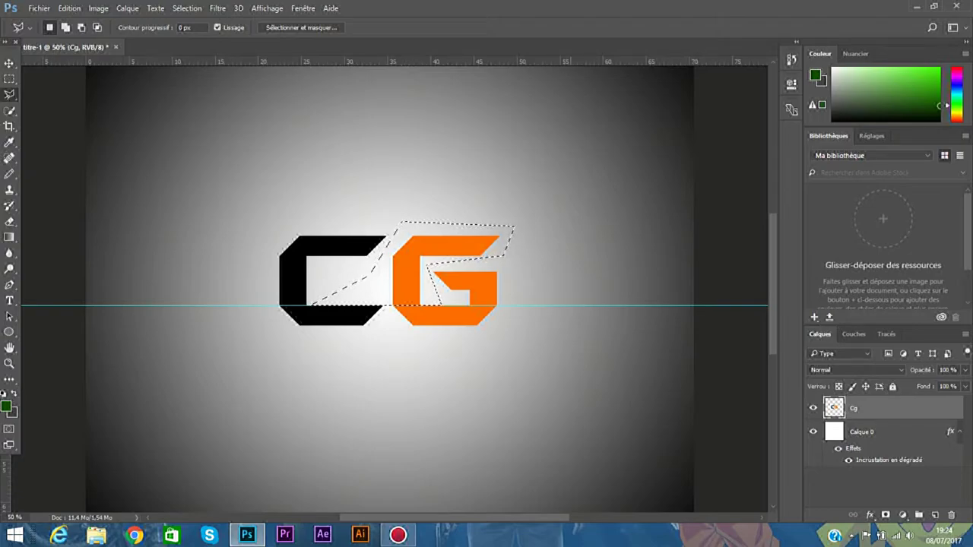
- Paste the G's top onto a new layer, move it up-right, and erase the stray line
key("ctrl+c")
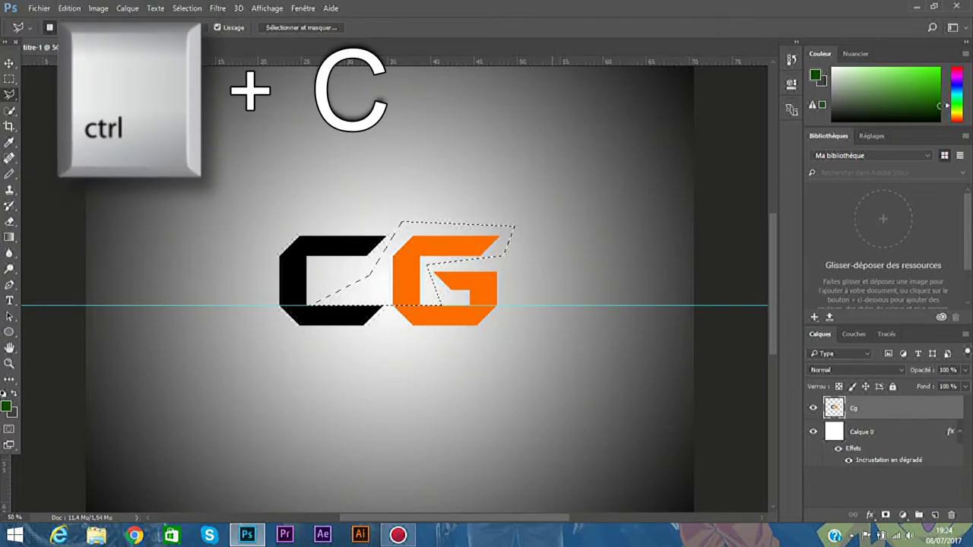
key("ctrl+v")
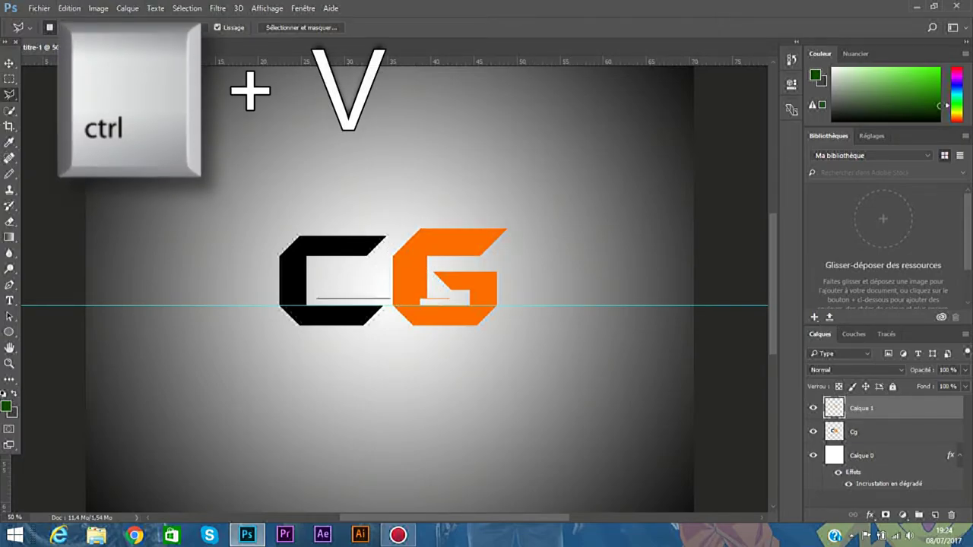
key("v")
mouse_move(433, 247)
left_mouse_down()
mouse_move(494, 228)
mouse_move(579, 153)
left_mouse_up()
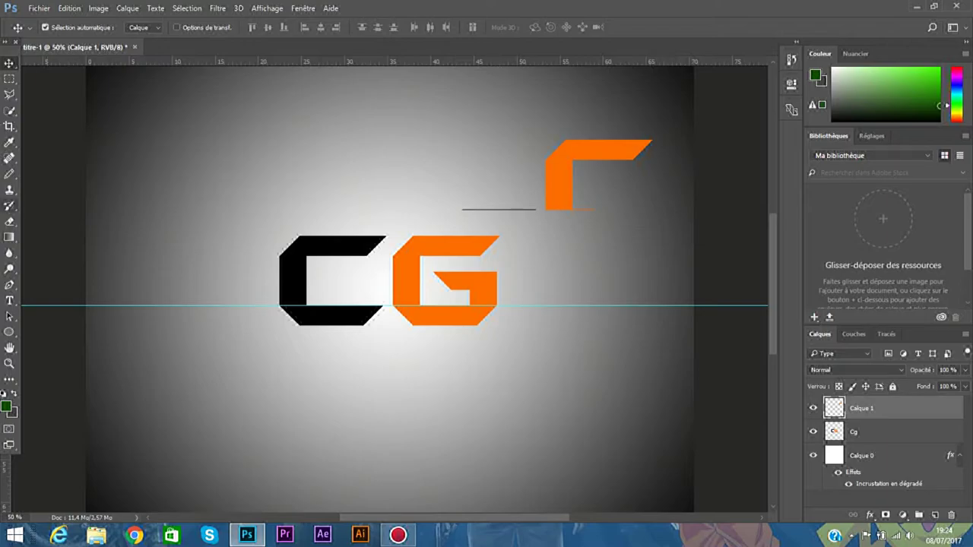
left_click(9, 221)
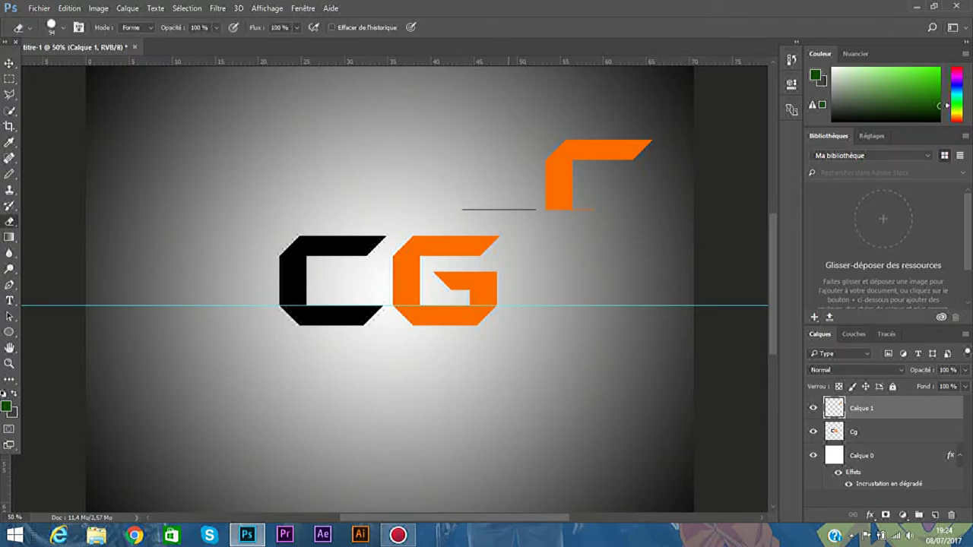
left_click_drag(537, 209, 465, 210)
left_click(9, 63)
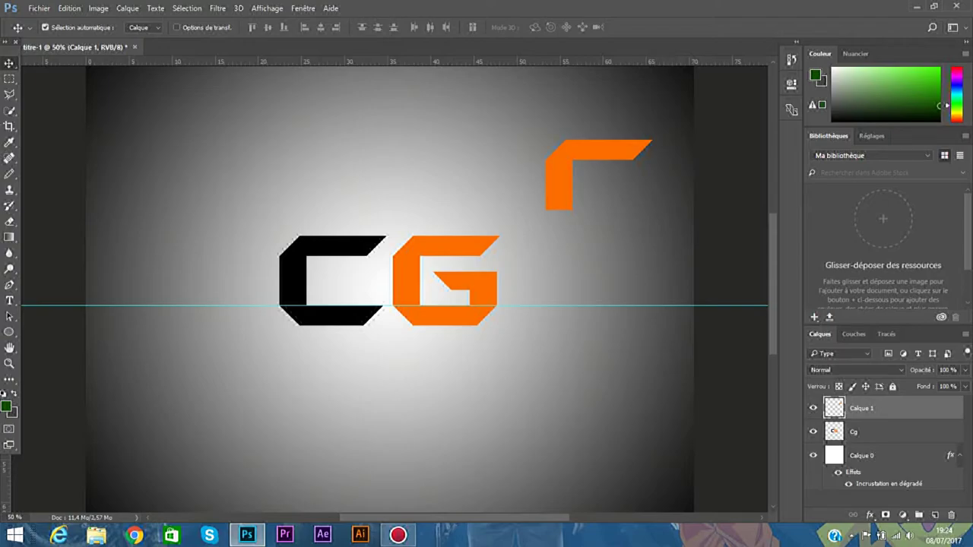
key("alt+bracketleft")
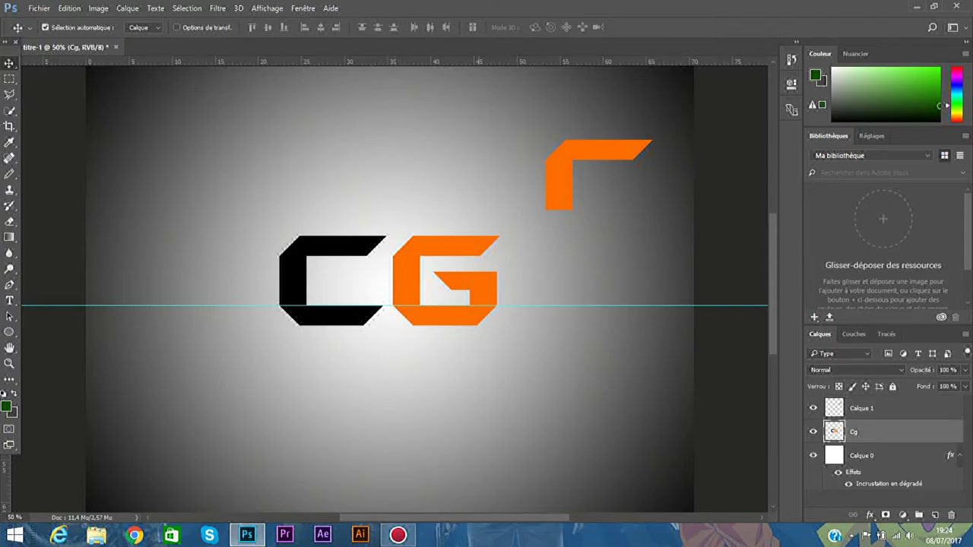
- Select the top of the orange G and delete it
key("l")
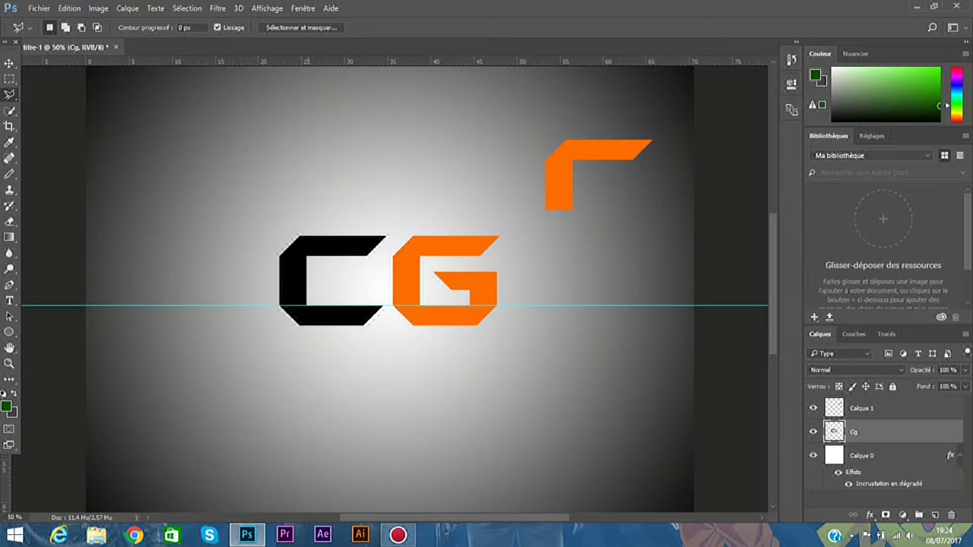
left_click(309, 305)
key("Escape")
left_click(467, 305)
left_click(427, 279)
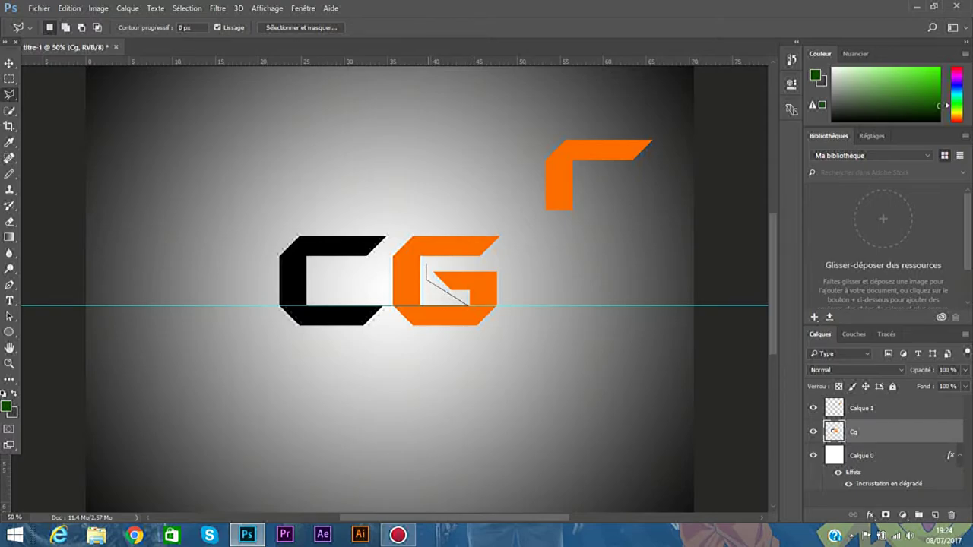
left_click(428, 263)
left_click(504, 265)
left_click(510, 222)
left_click(413, 225)
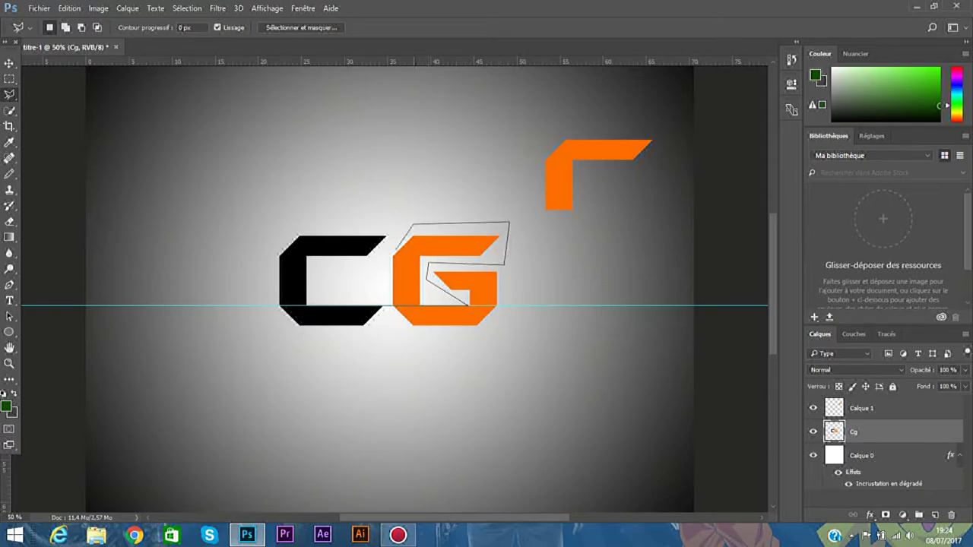
left_click(396, 251)
left_click(378, 272)
left_click(378, 294)
double_click(308, 306)
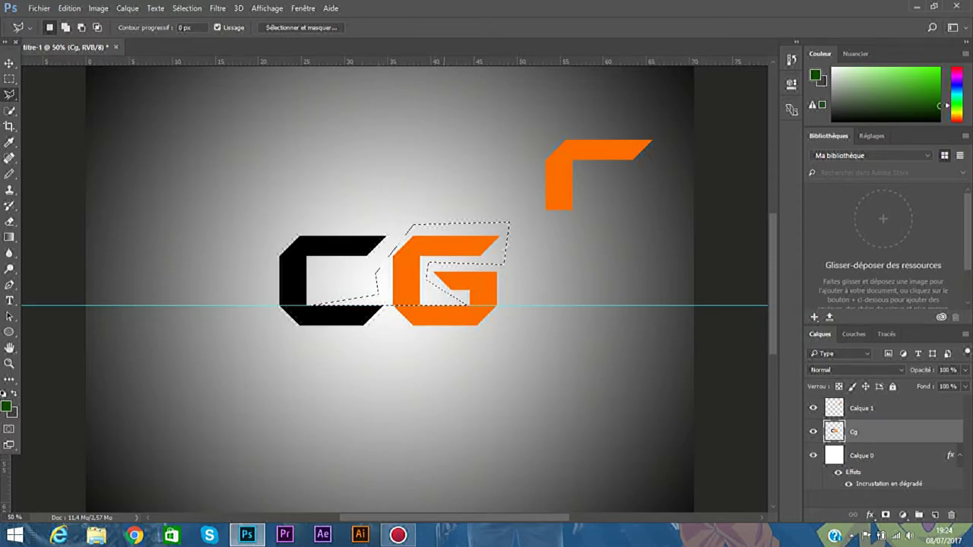
key("Delete")
key("ctrl+d")
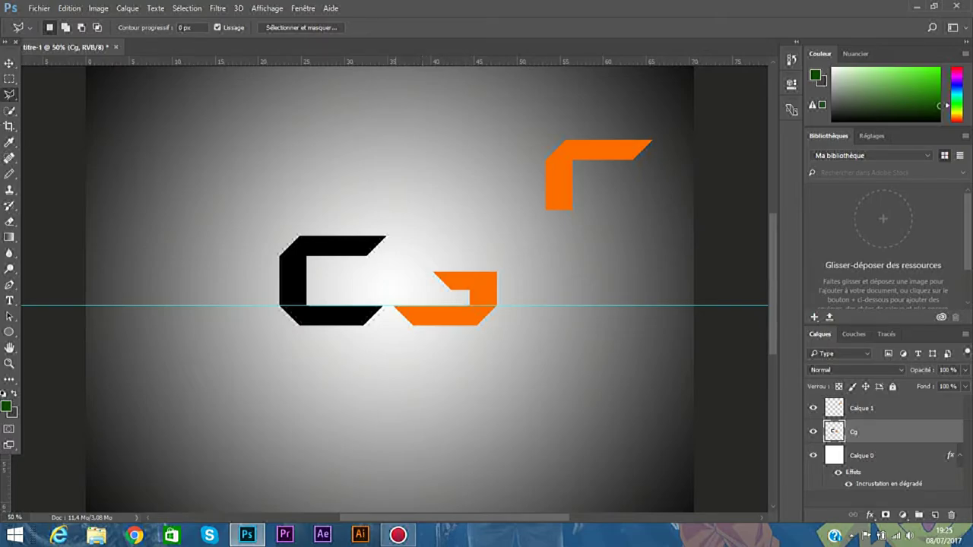
- Copy the G's lower part to a new layer and move it down-right
left_click(394, 313)
left_click(385, 278)
left_click(485, 248)
left_click(536, 266)
left_click(520, 343)
left_click(399, 356)
left_click(394, 313)
key("ctrl+j")
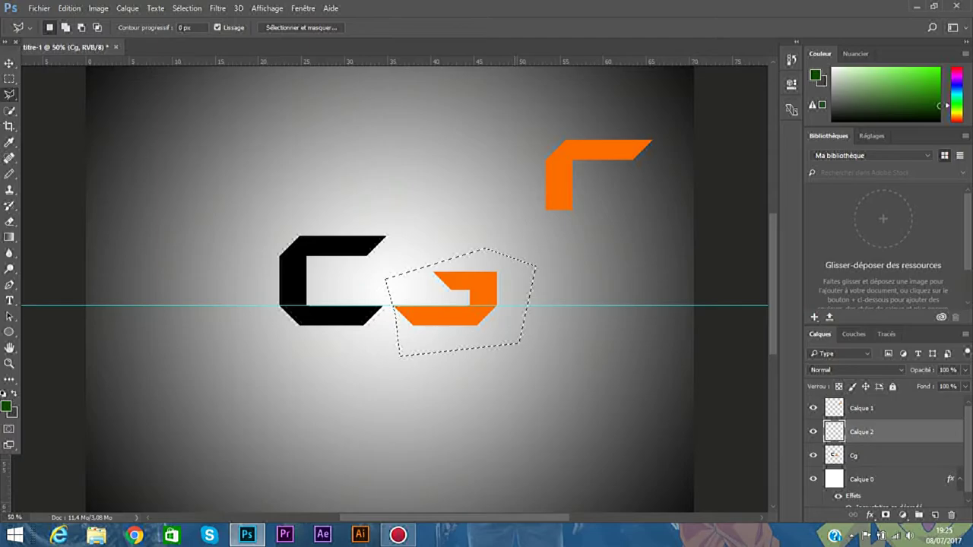
key("ctrl+shift+Right")
key("ctrl+shift+Right")
key("ctrl+shift+Right")
key("ctrl+shift+Down")
key("v")
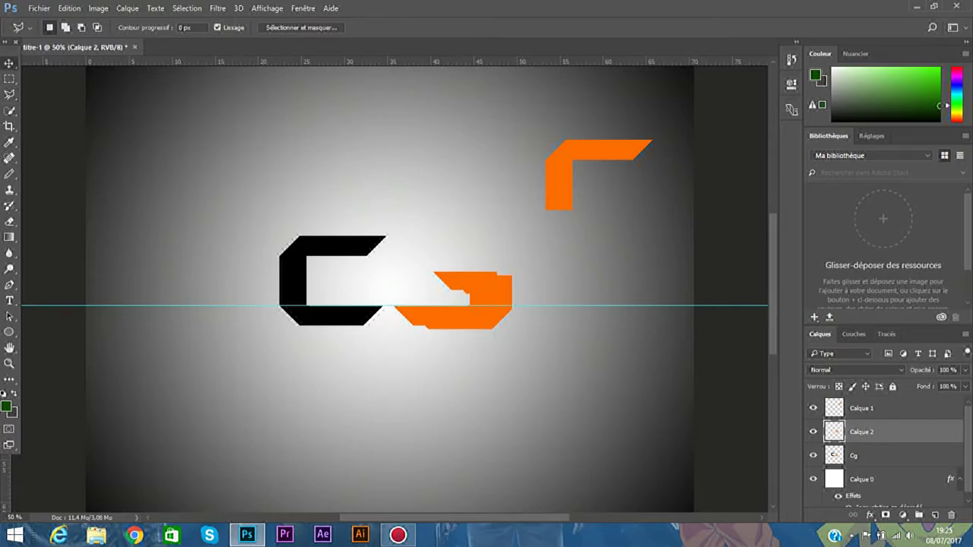
left_click_drag(471, 304, 556, 389)
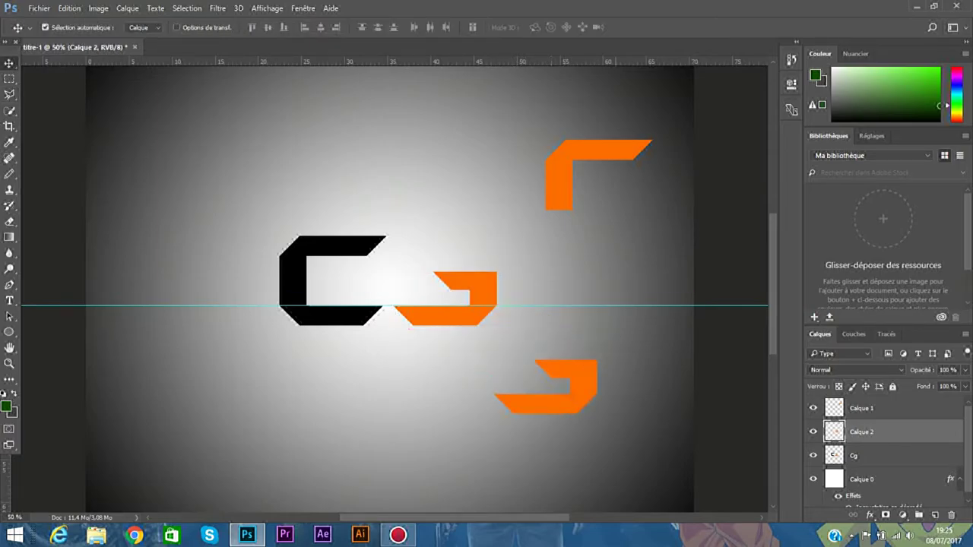
- Select the remaining orange G on the Cg layer and delete it
key("l")
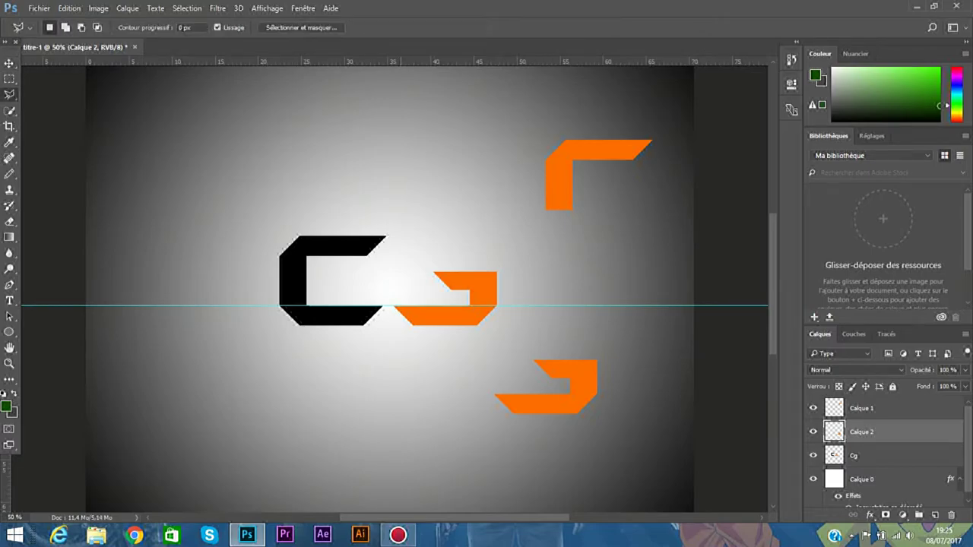
left_click(389, 316)
left_click(389, 287)
left_click(456, 245)
left_click(518, 257)
left_click(517, 326)
left_click(465, 362)
left_click(420, 355)
left_click(384, 341)
left_click(389, 316)
key("alt+bracketleft")
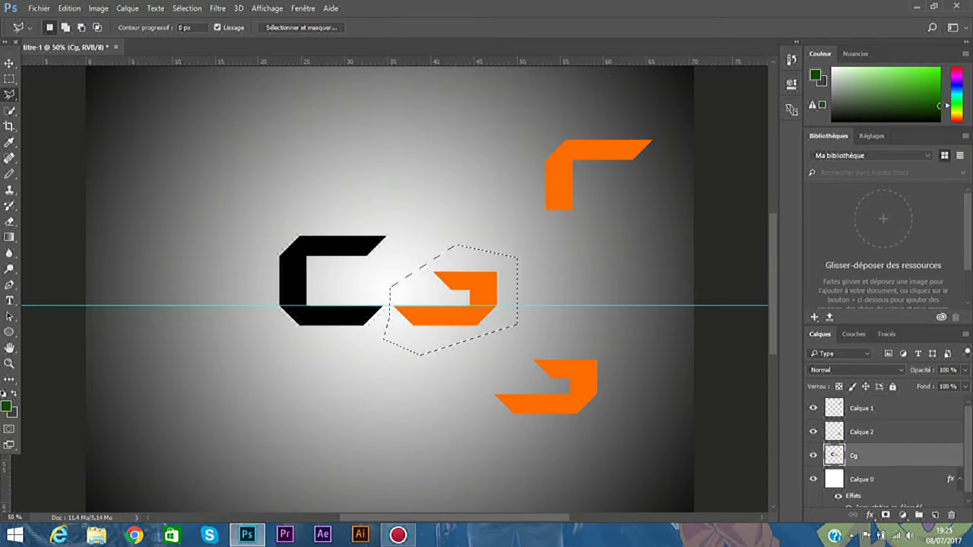
key("Delete")
key("ctrl+d")
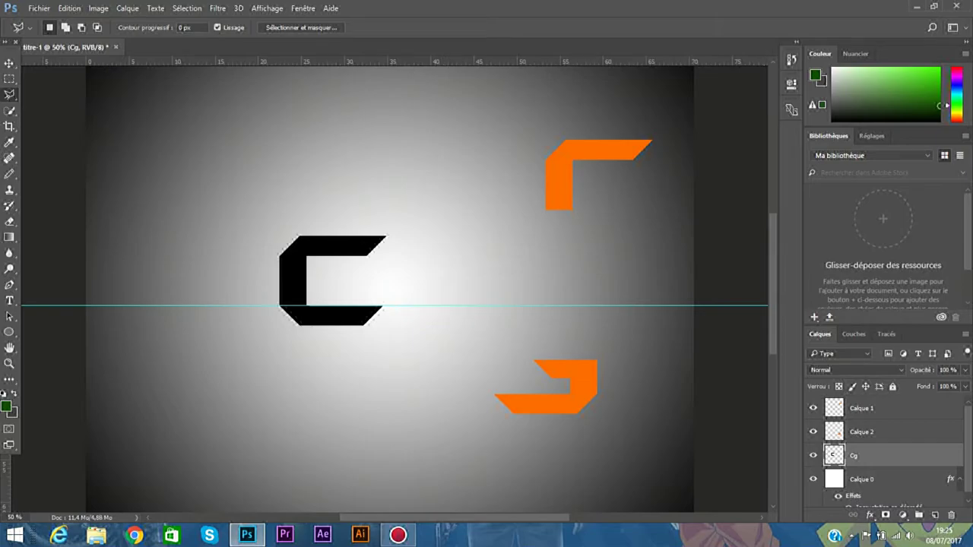
- Move Calque 2's piece back beside the C, level with its baseline
key("alt+bracketright")
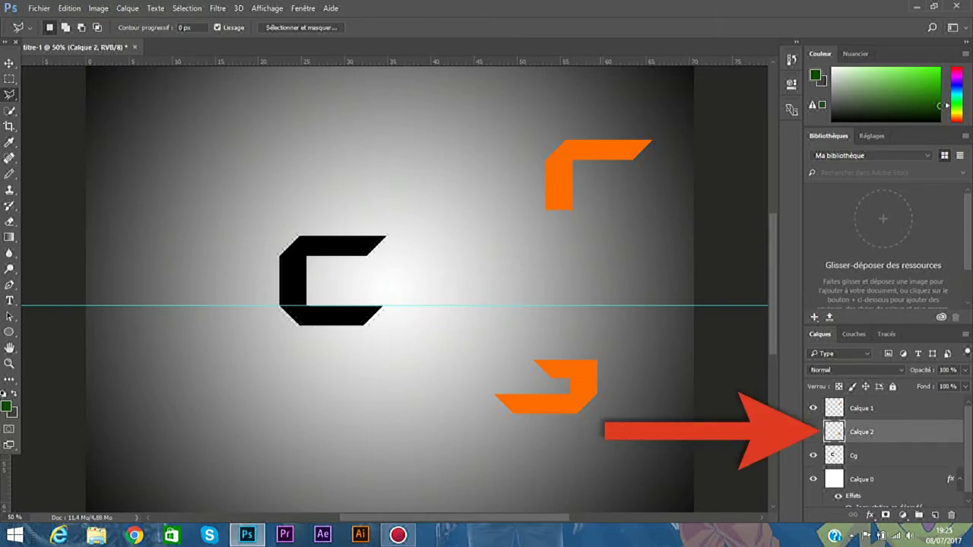
key("v")
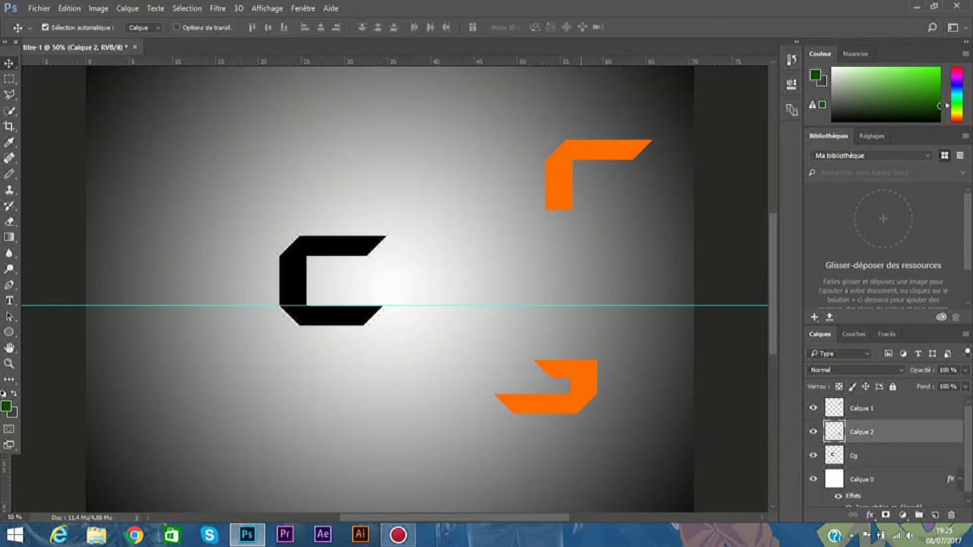
left_click_drag(587, 371, 437, 291)
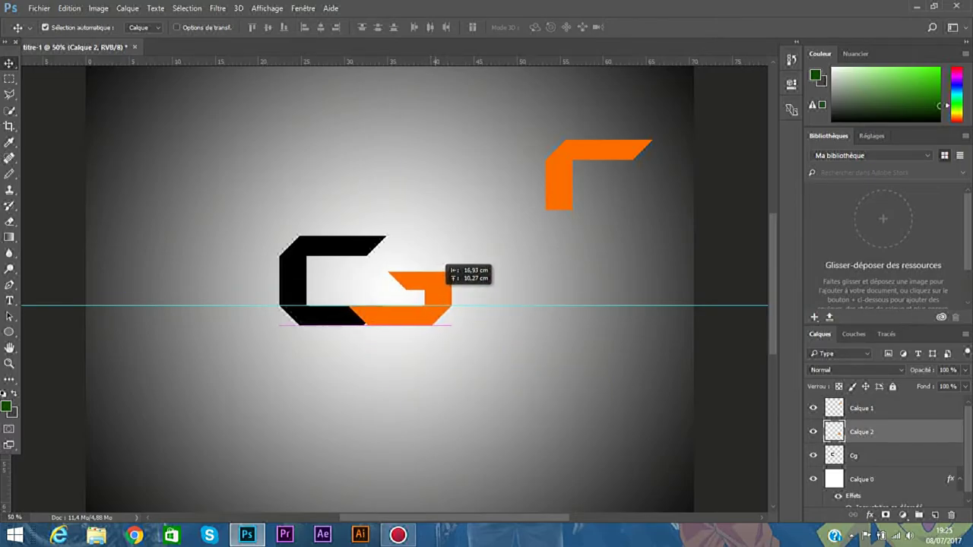
left_click_drag(436, 291, 439, 283)
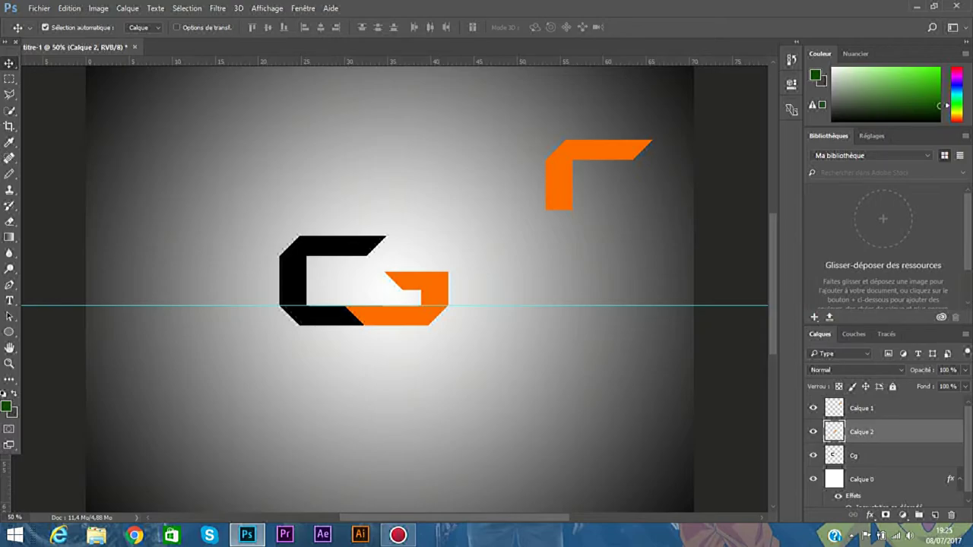
- Give Calque 2 a black Incrustation couleur
right_click(546, 71)
left_click(600, 79)
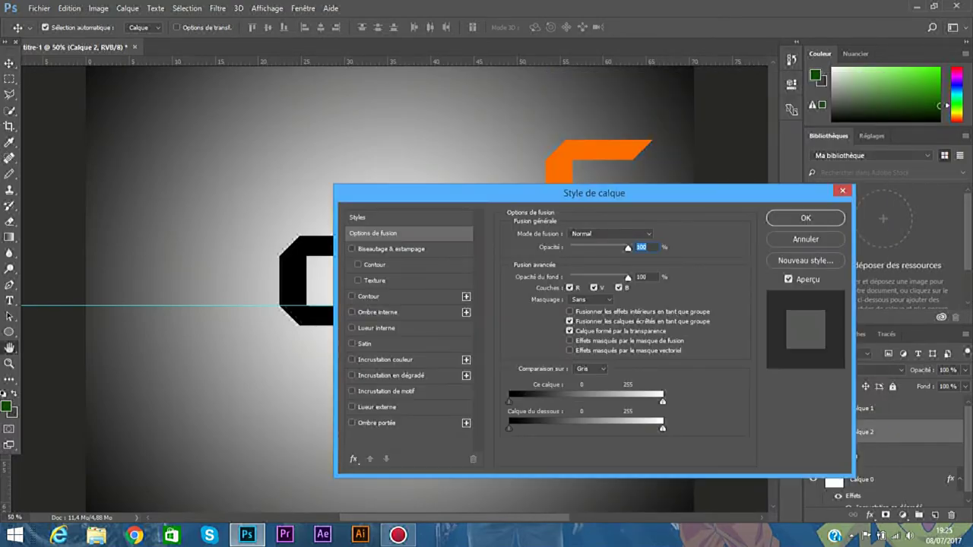
left_click(351, 360)
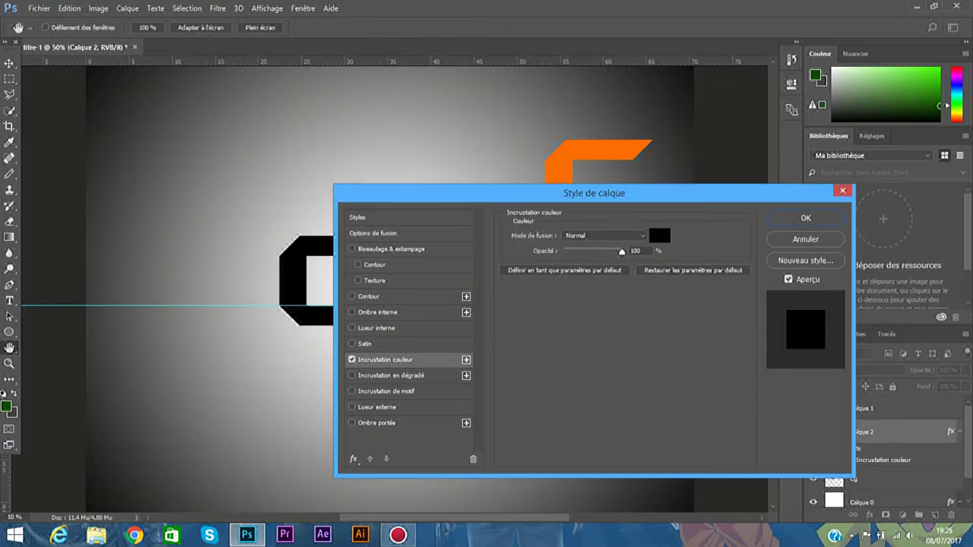
left_click_drag(657, 215, 747, 327)
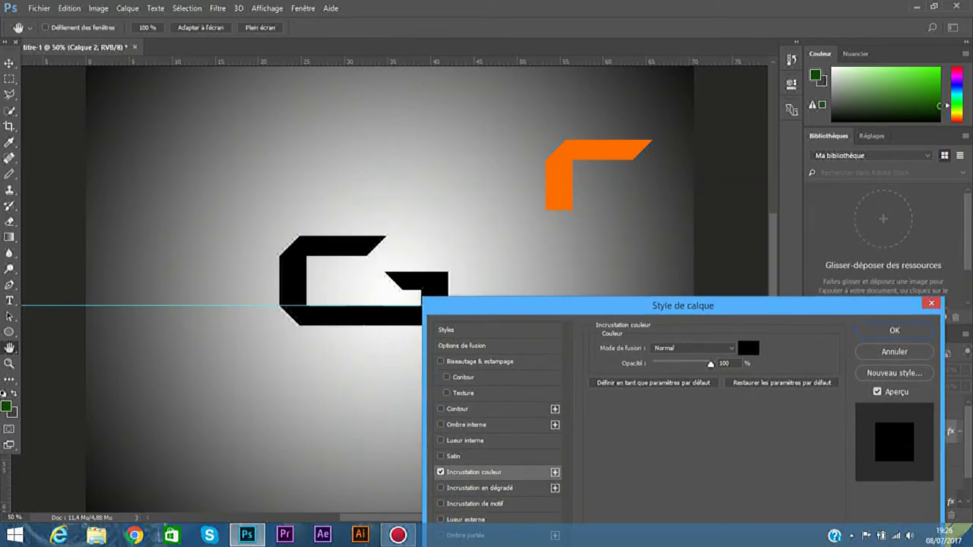
key("Return")
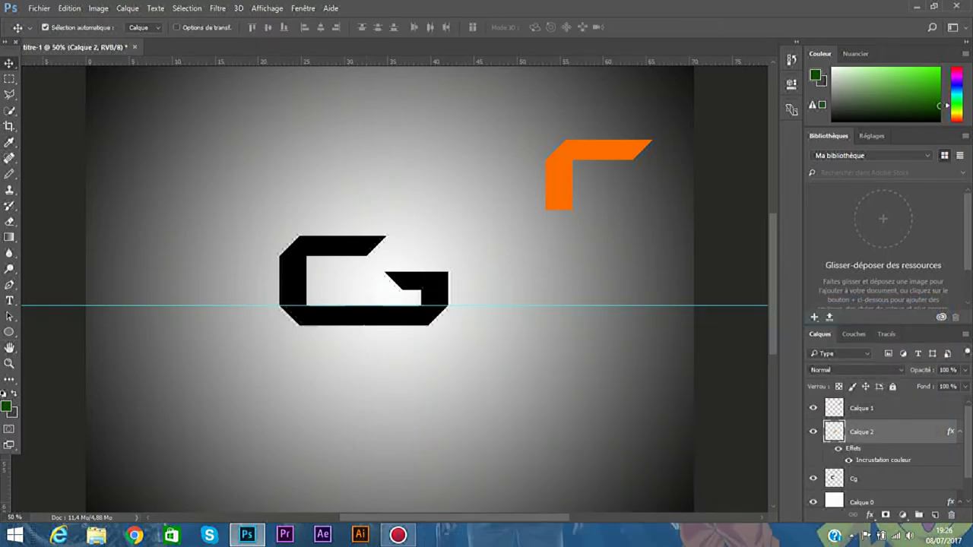
- Slide the black G piece left to join the C
left_click(422, 289)
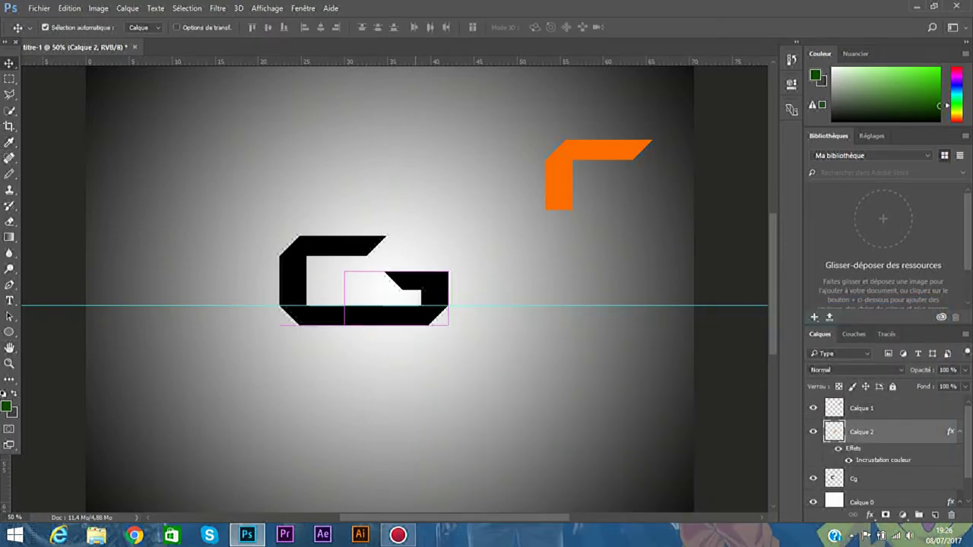
left_click(422, 289)
left_click_drag(422, 289, 414, 288)
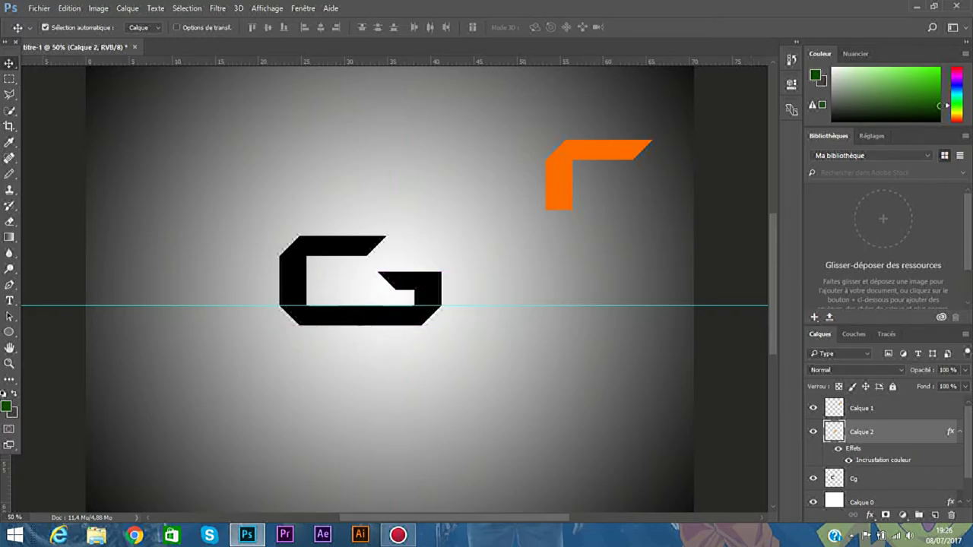
- Merge Calque 2 down into the Cg layer and shift the black G slightly right
right_click(882, 432)
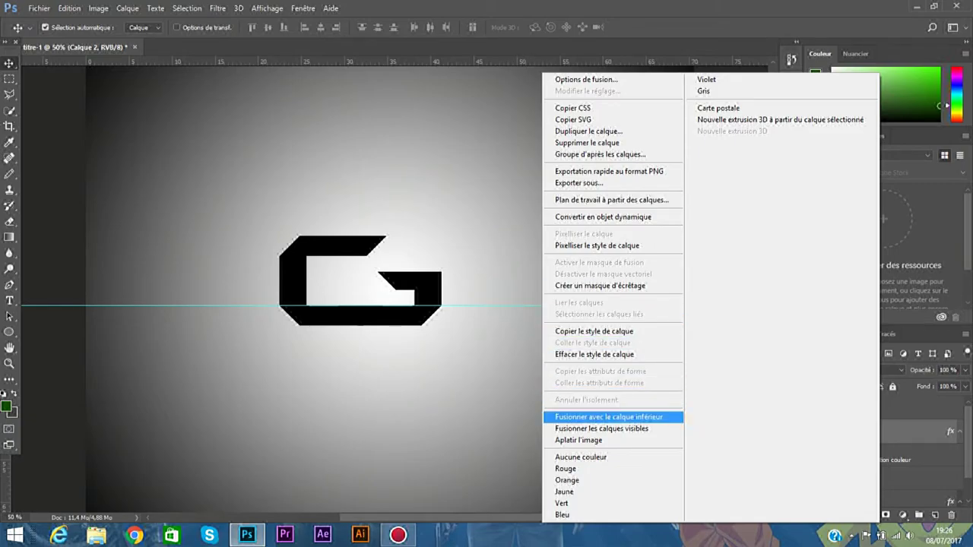
left_click(608, 416)
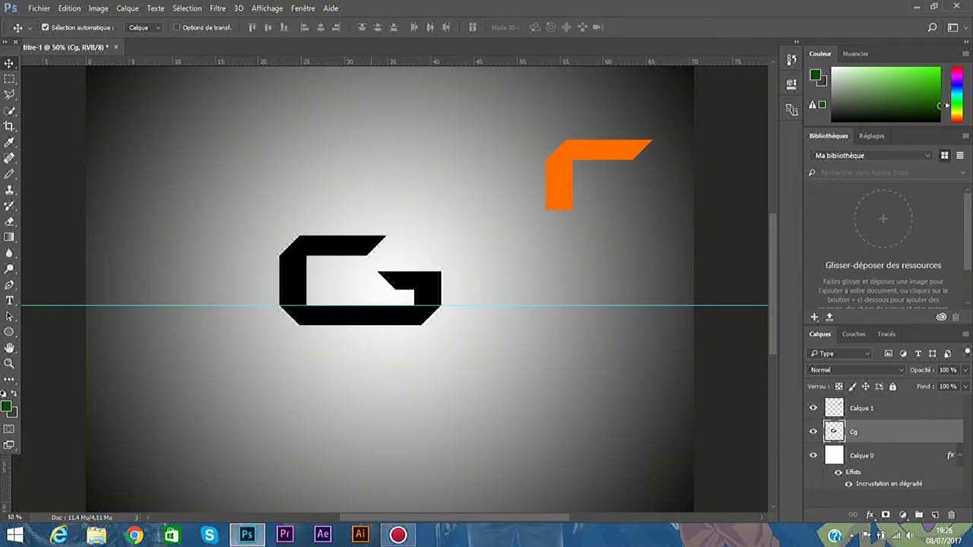
left_click_drag(366, 251, 384, 251)
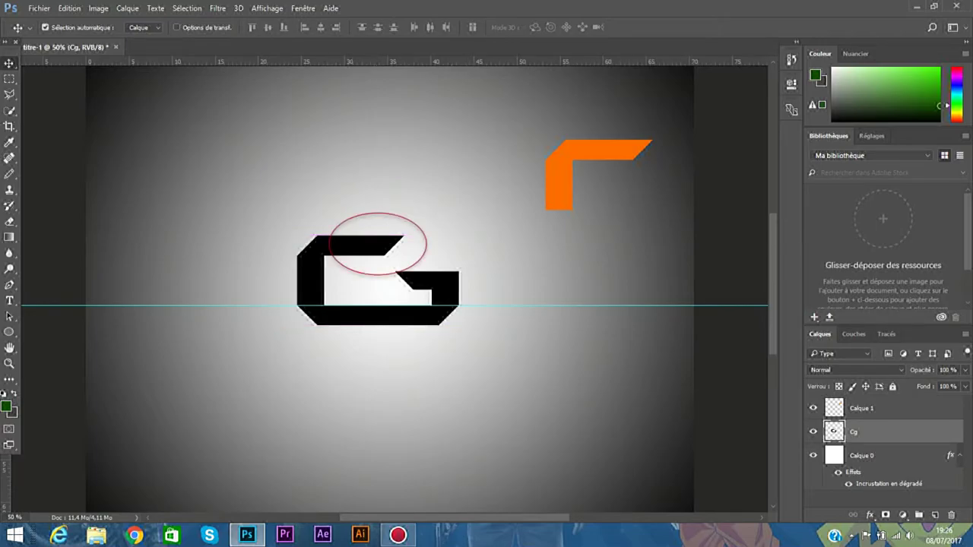
- Nudge the orange corner piece slightly upward, then reselect the Cg layer
key("alt+bracketright")
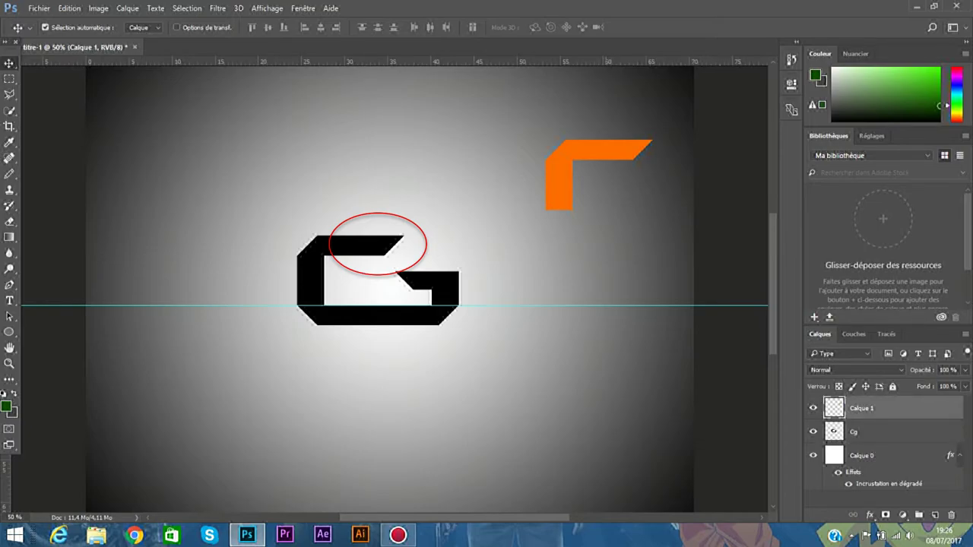
mouse_move(603, 146)
left_mouse_down()
mouse_move(411, 243)
mouse_move(604, 127)
left_mouse_up()
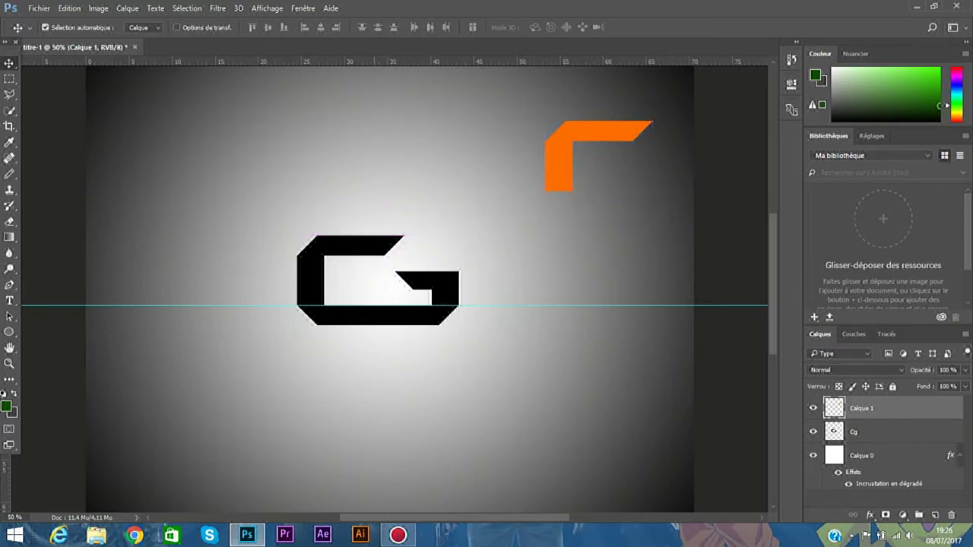
key("alt+bracketleft")
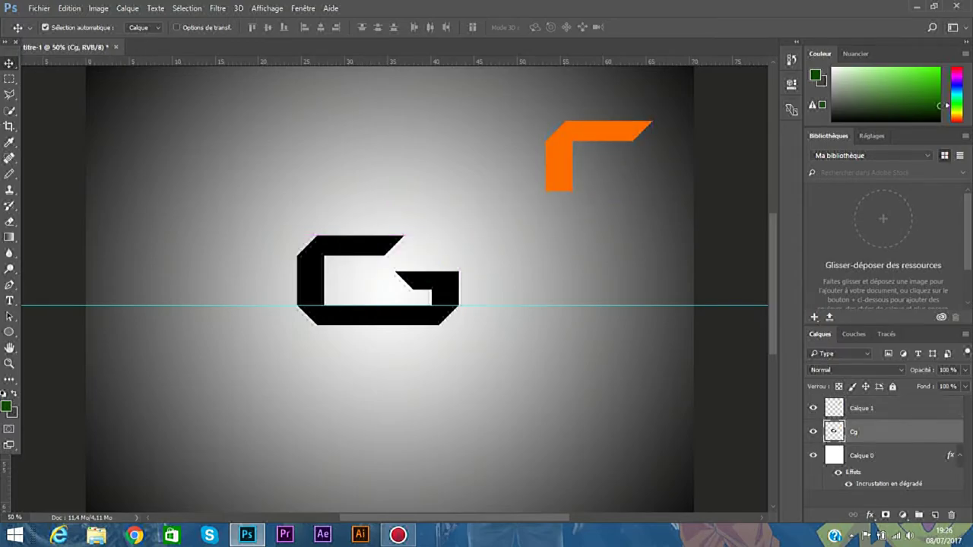
key("l")
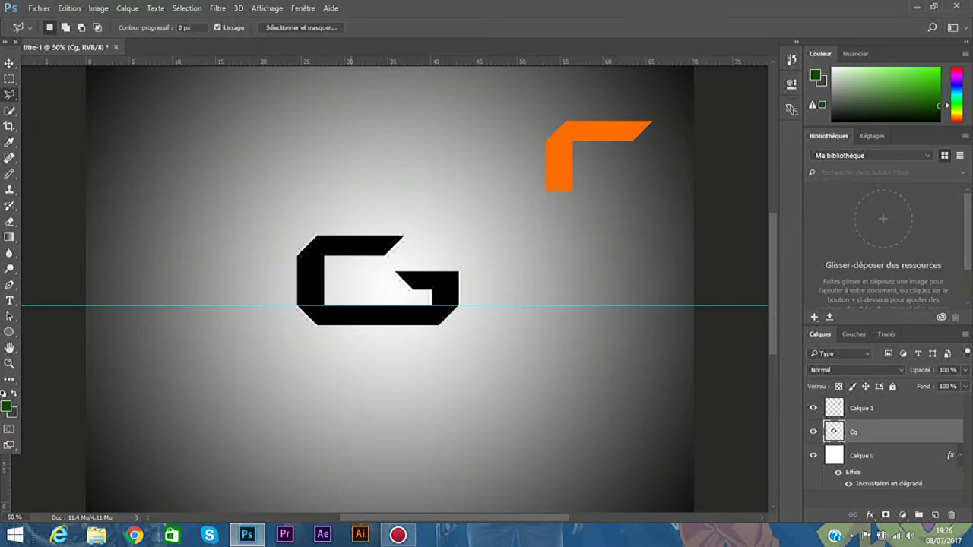
- Cut away the right end of the G's top bar with a polygonal selection
left_click(350, 255)
left_click(389, 209)
left_click(429, 231)
left_click(399, 258)
left_click(365, 273)
left_click(350, 256)
key("Delete")
key("ctrl+d")
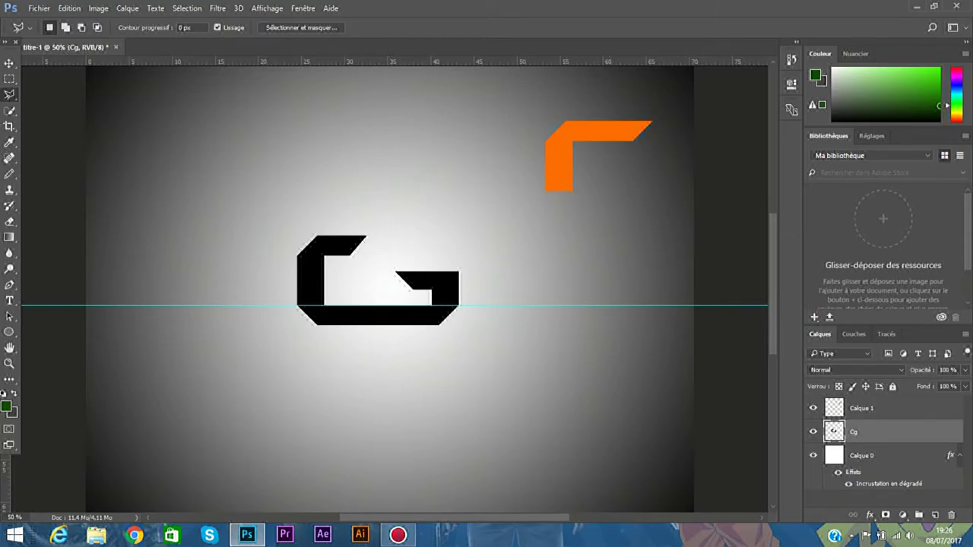
- Move Calque 1's orange angled piece onto the G stem, level with the C's top
left_click(875, 408)
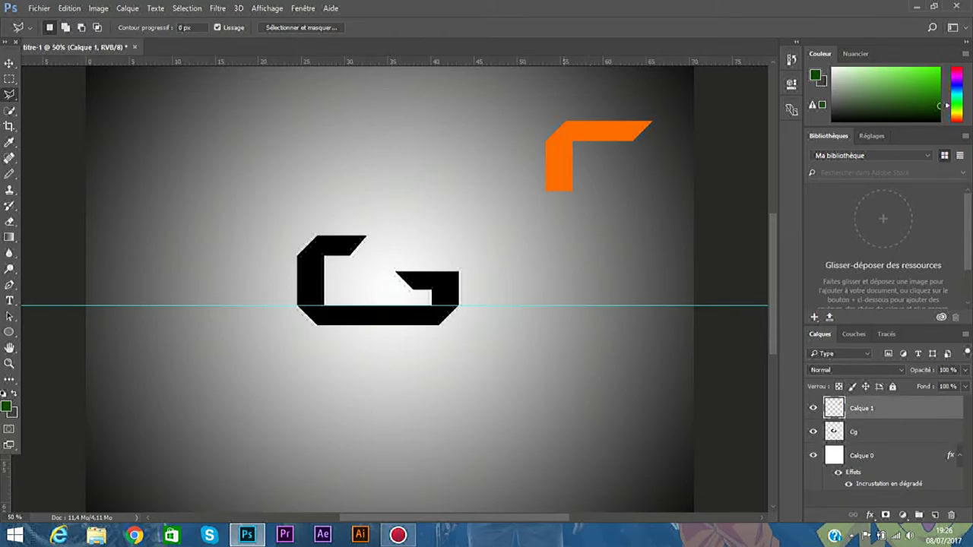
key("v")
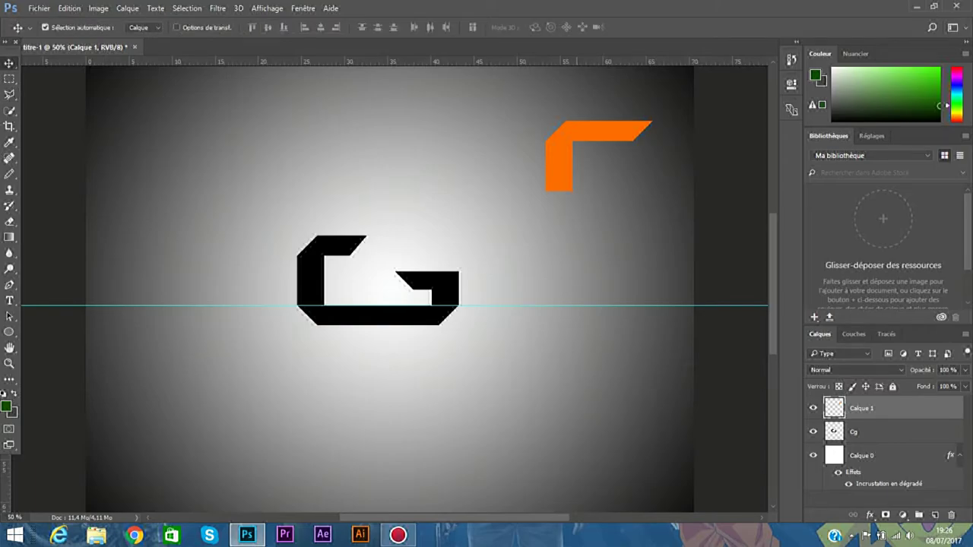
left_click_drag(584, 124, 401, 240)
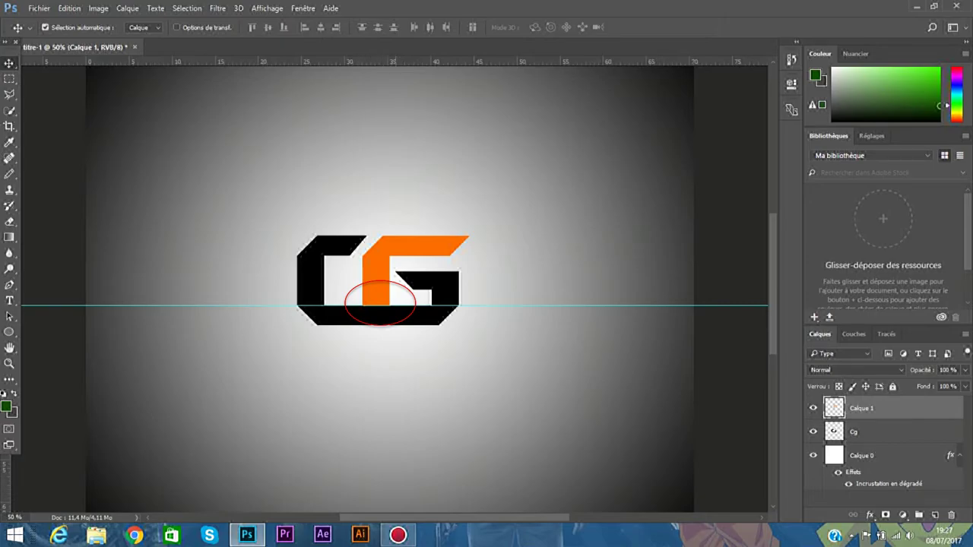
key("l")
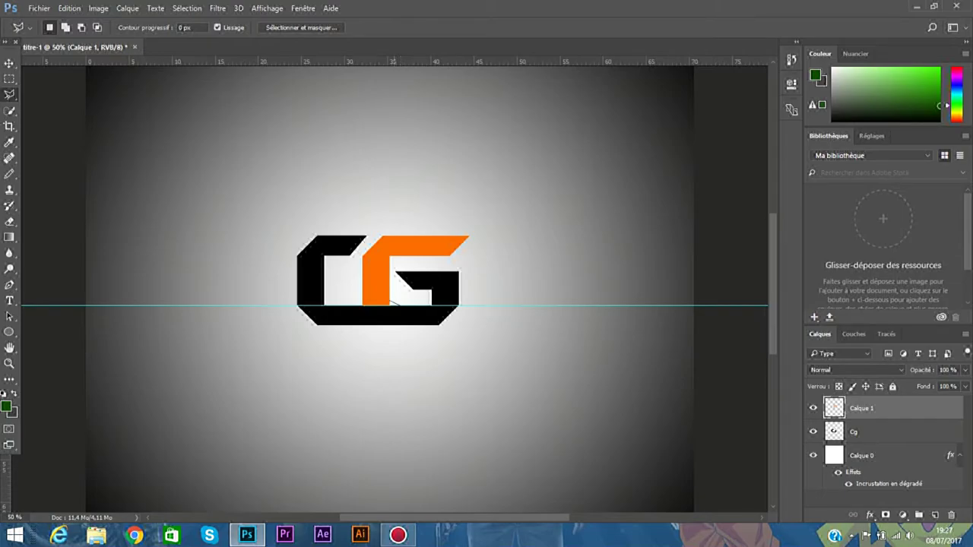
- Delete a diagonal chunk from the orange piece's lower end near the C/G gap
left_click(400, 306)
left_click(344, 282)
left_click(348, 323)
left_click(400, 325)
double_click(399, 305)
key("Delete")
key("ctrl+d")
key("v")
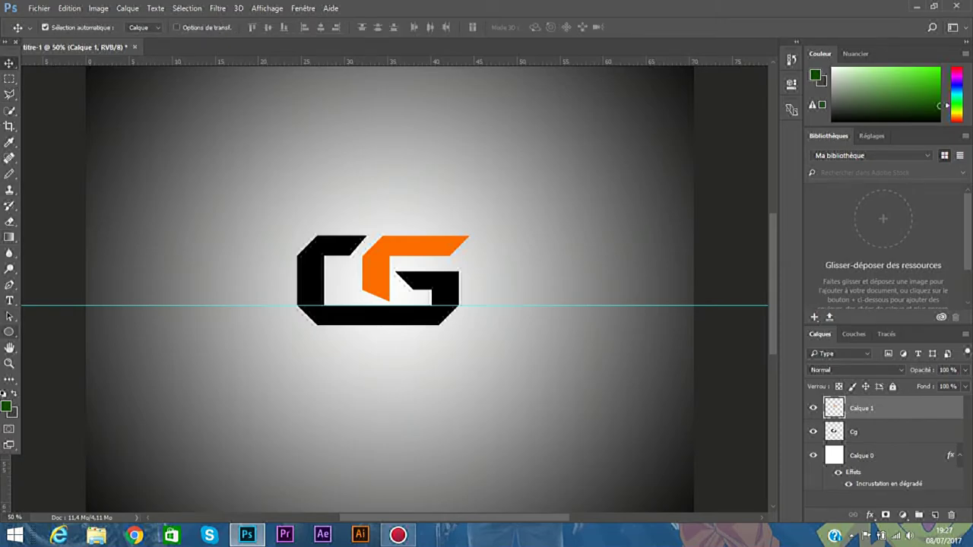
- Draw an ellipse around the CG logo and set its height to 690 px
key("u")
right_click(9, 332)
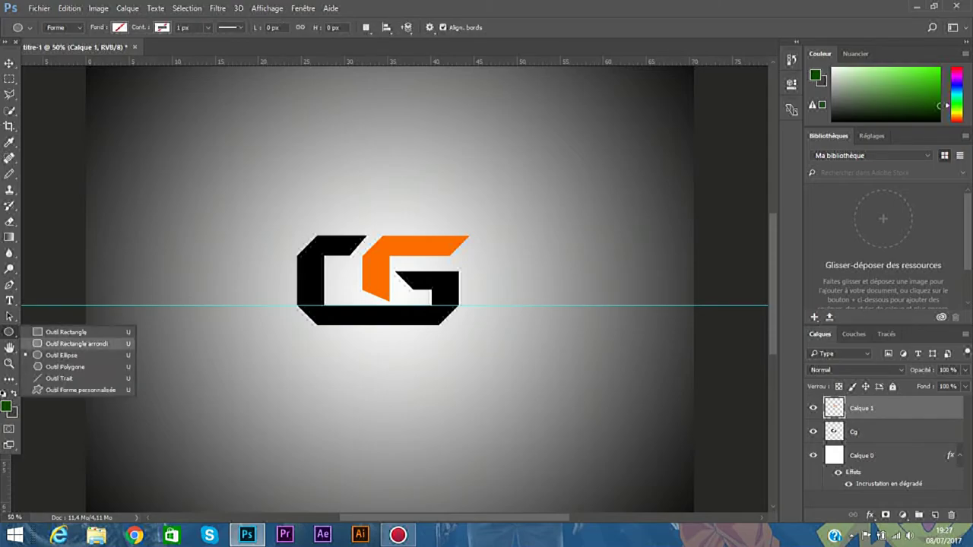
key("Escape")
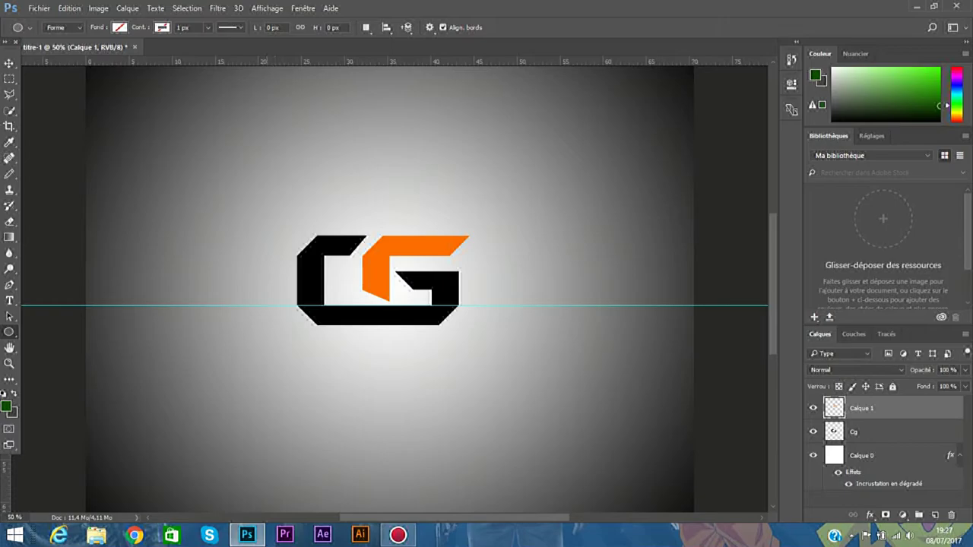
mouse_move(266, 185)
left_mouse_down()
mouse_move(469, 375)
mouse_move(476, 393)
left_mouse_up()
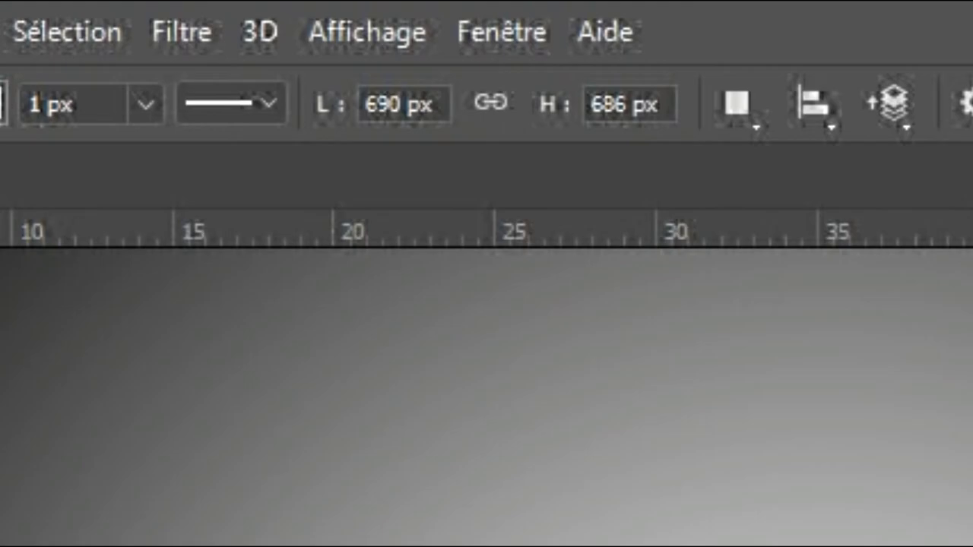
left_click(625, 104)
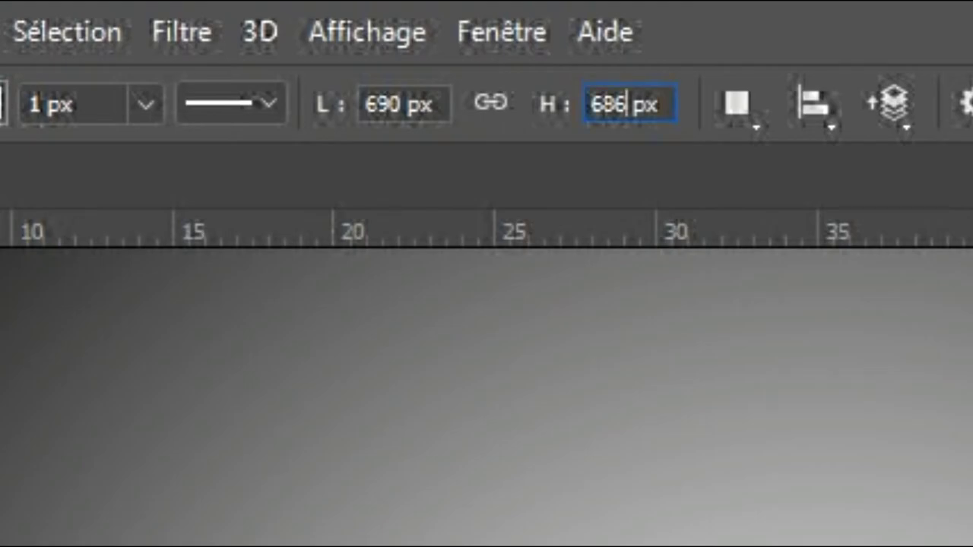
key("BackSpace")
key("BackSpace")
type("90")
key("Return")
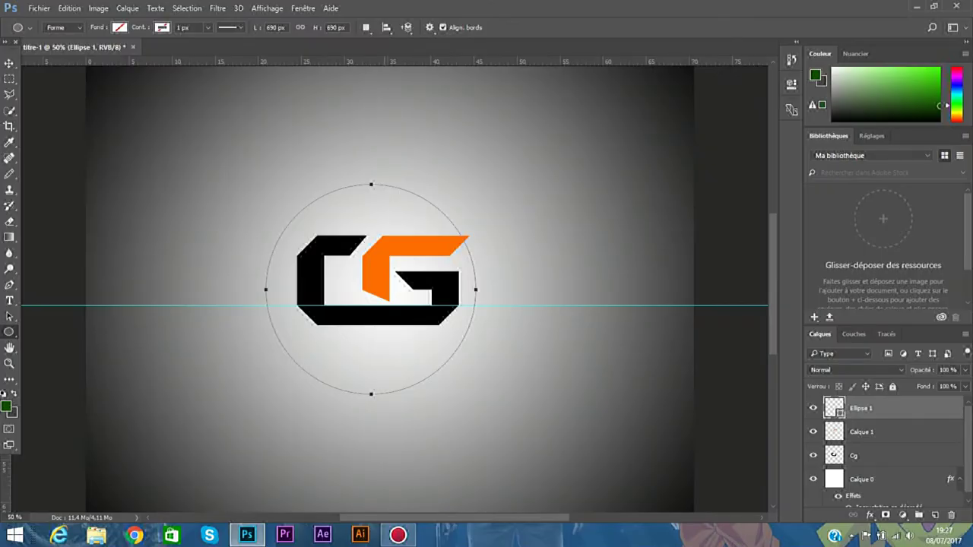
- Give the circle no fill and a black stroke about 11.48 px wide
left_click(119, 27)
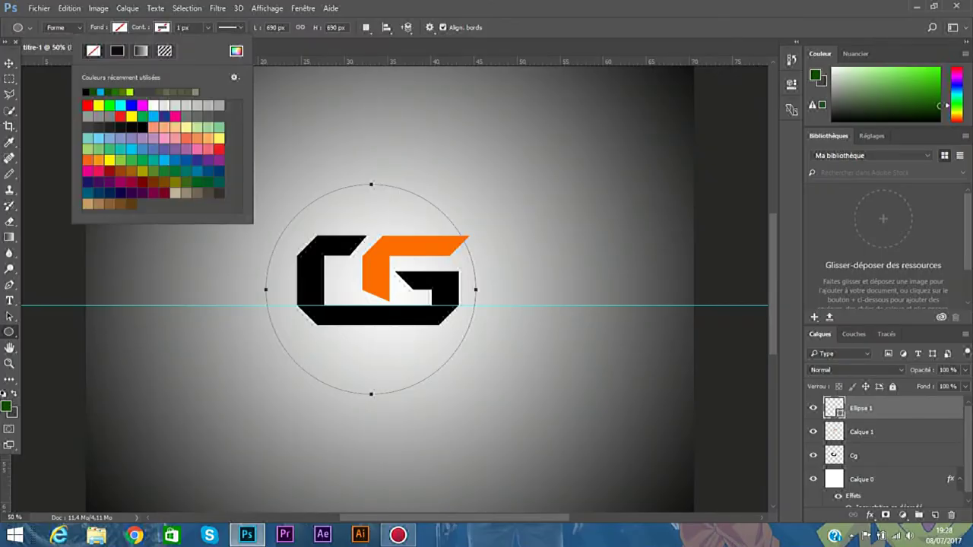
key("Escape")
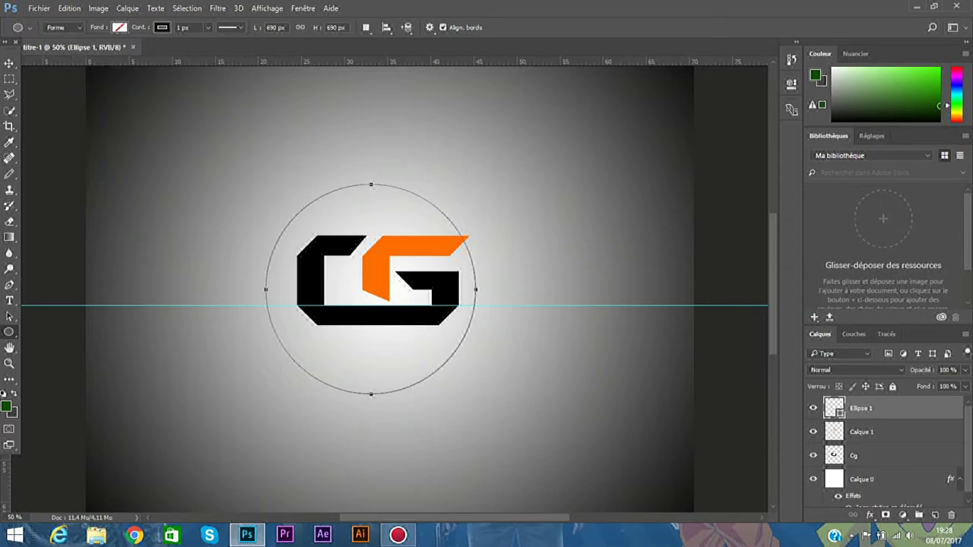
left_click(208, 27)
left_click_drag(196, 42, 218, 42)
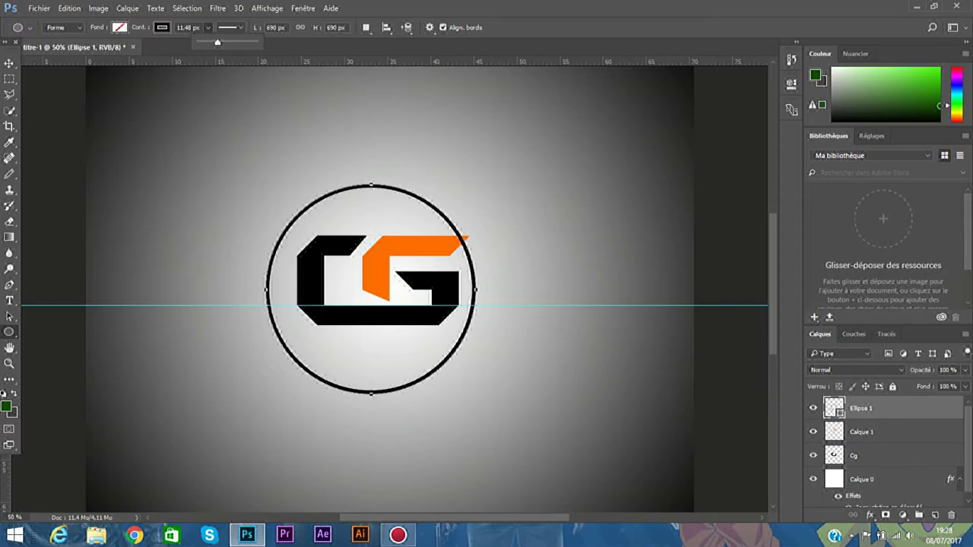
key("Return")
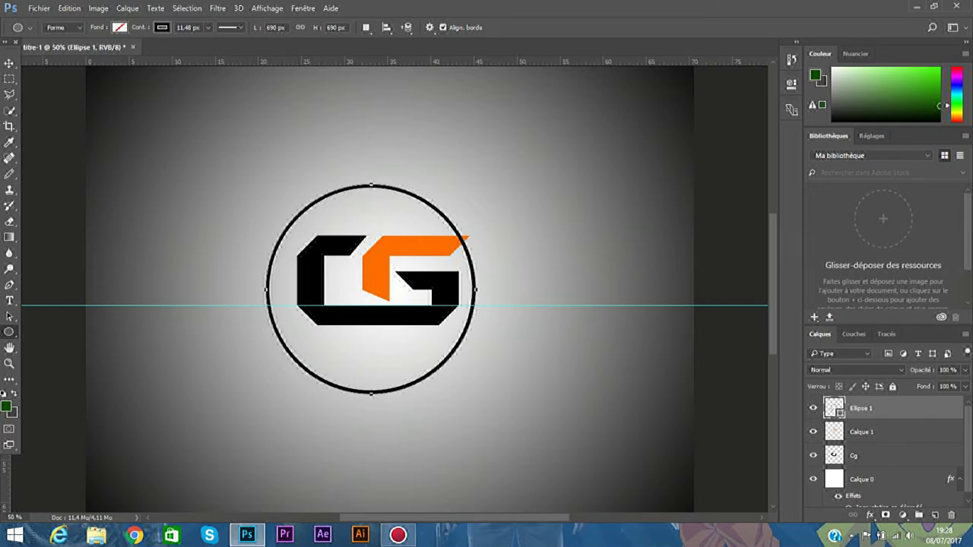
key("v")
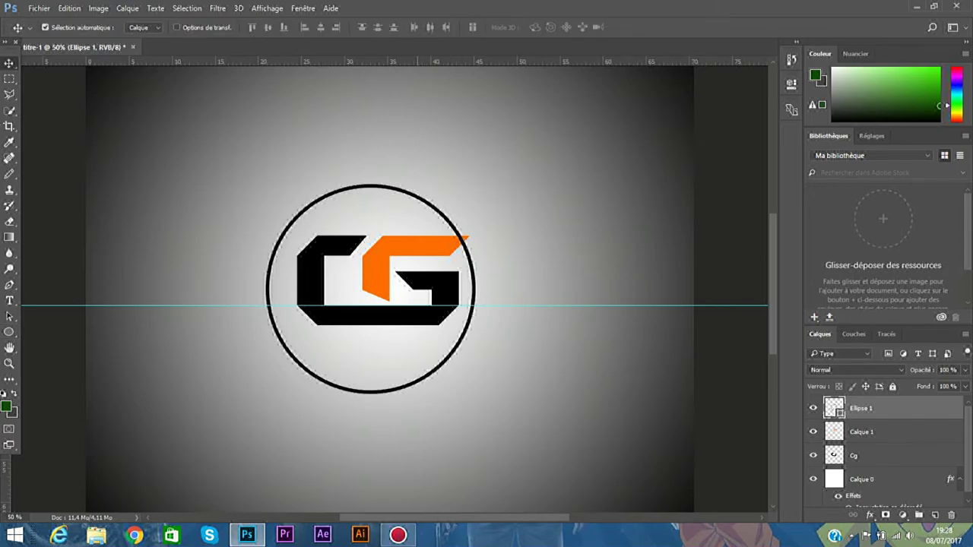
- Nudge the Ellipse 1 ring up and right so it centres on the CG letters
mouse_move(419, 197)
left_mouse_down()
mouse_move(452, 189)
mouse_move(424, 220)
left_mouse_up()
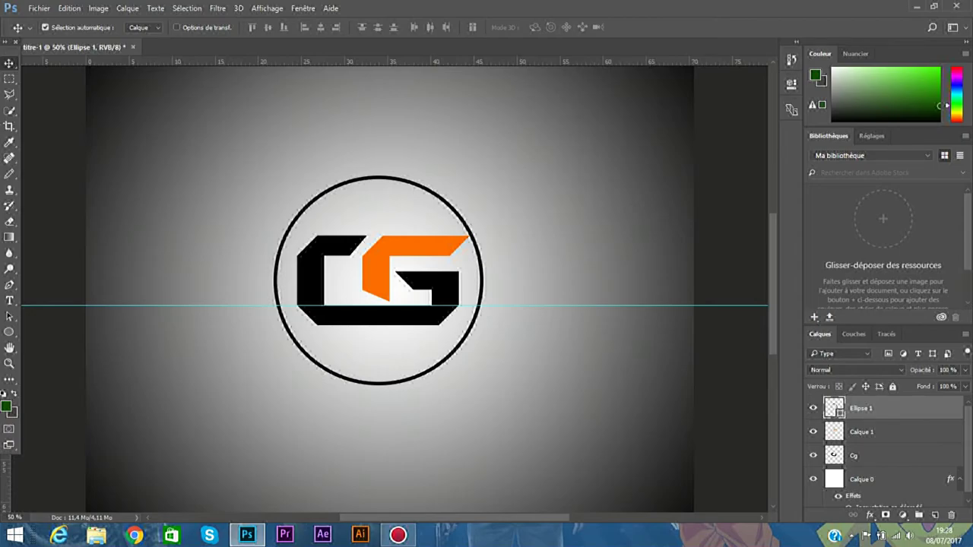
key("alt+bracketleft")
key("alt+bracketleft")
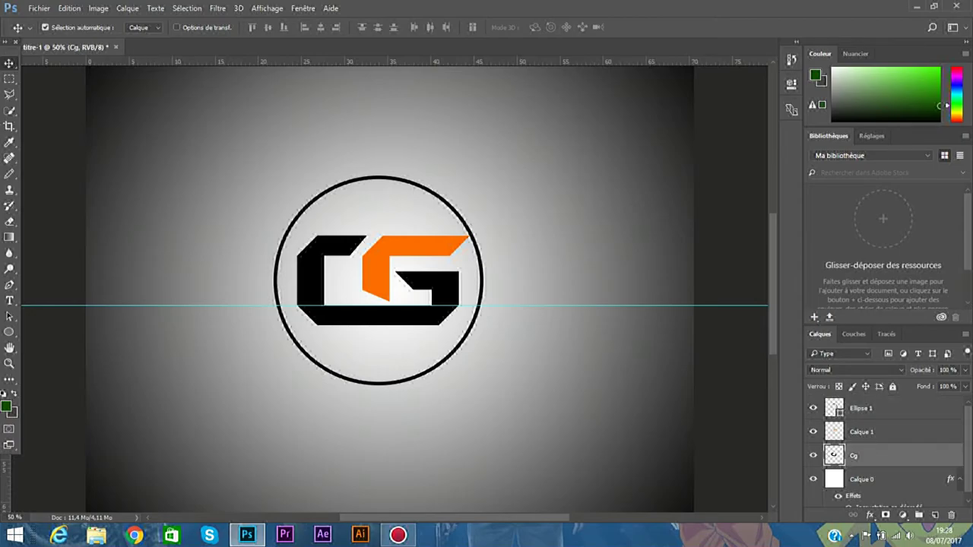
- Add an Ombre portée (Taille 24, Grossi 11) and an Incrustation de motif to Cg
right_click(874, 456)
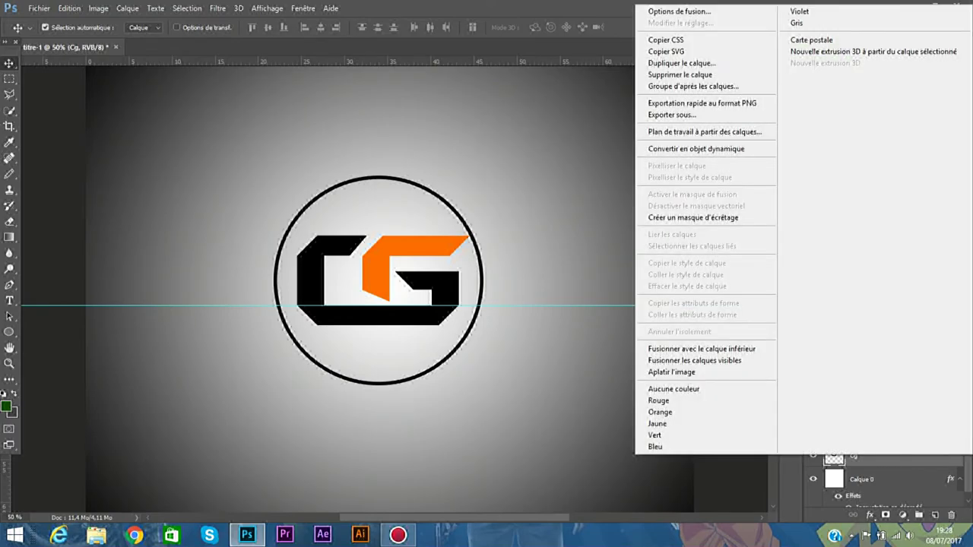
left_click(679, 12)
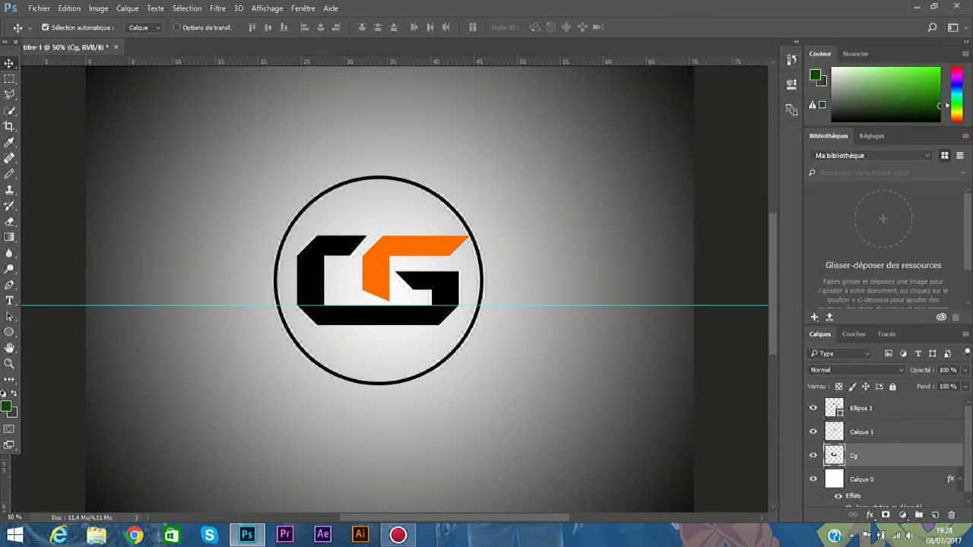
mouse_move(435, 87)
left_mouse_down()
mouse_move(639, 256)
mouse_move(706, 233)
left_mouse_up()
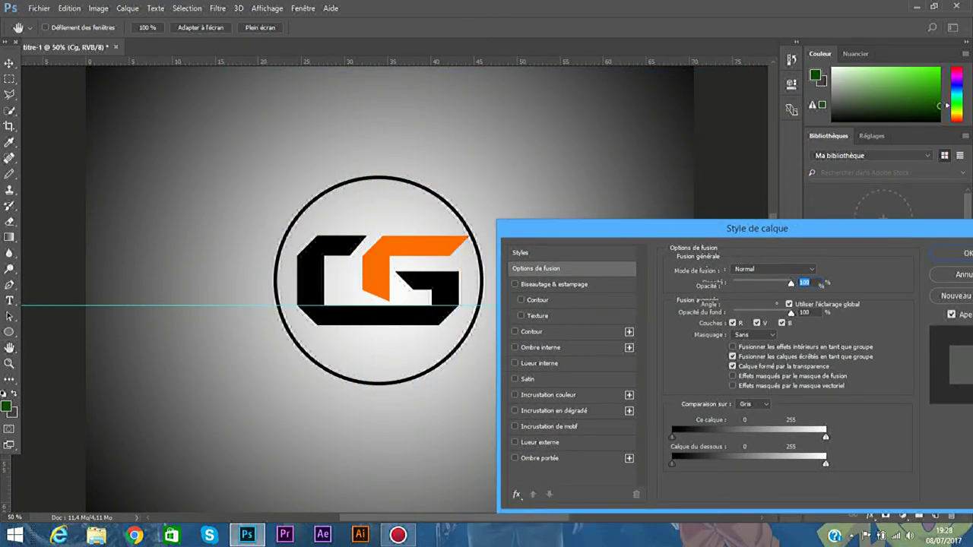
left_click(539, 459)
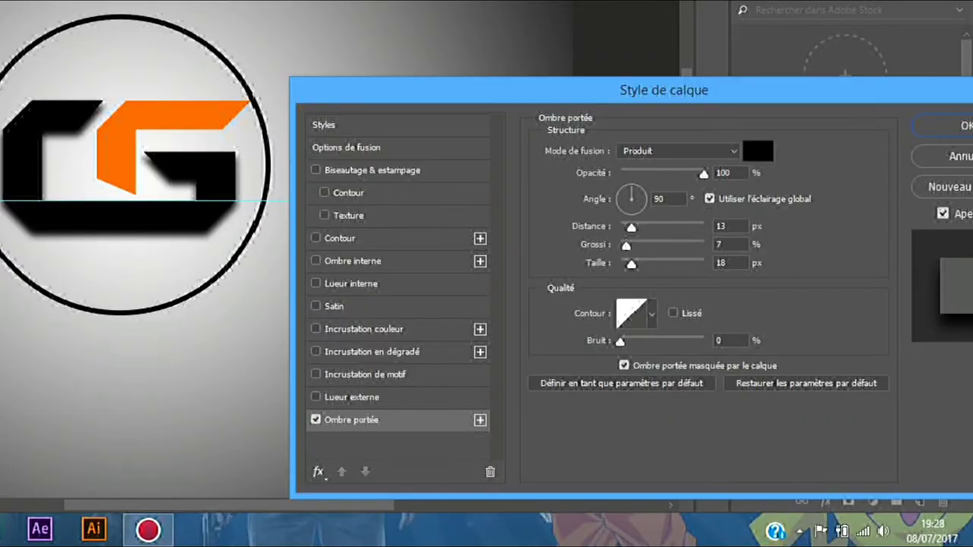
left_click_drag(631, 264, 629, 245)
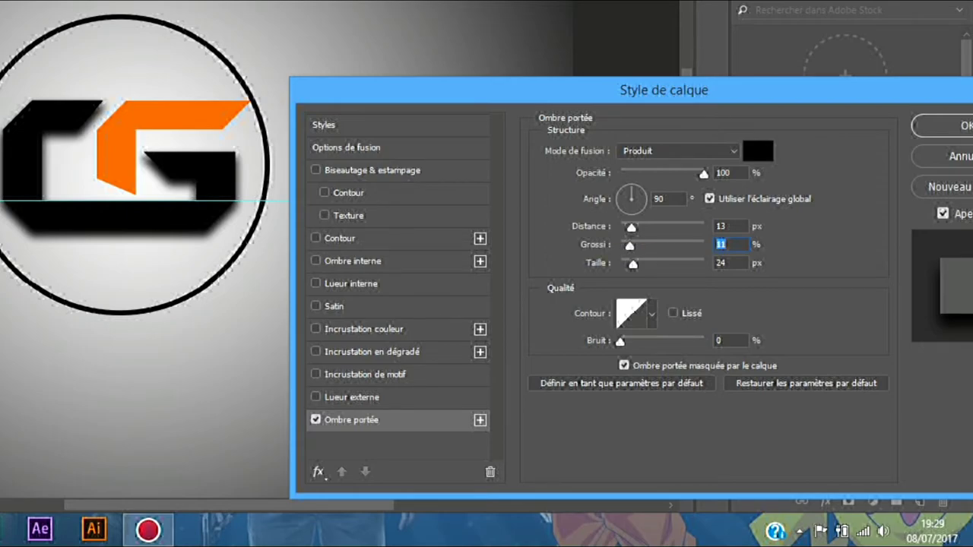
left_click(316, 374)
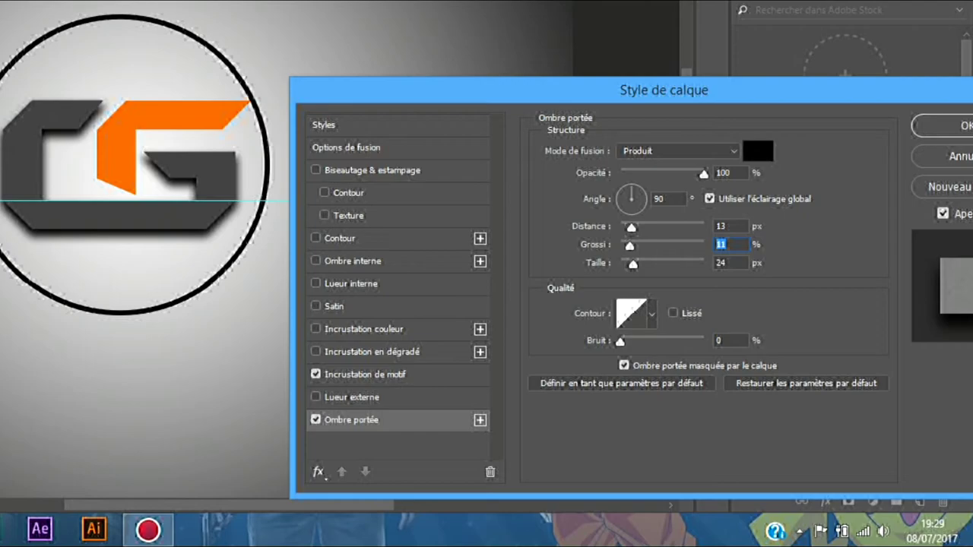
- Set the Incrustation de motif opacity to about 23%
left_click(365, 374)
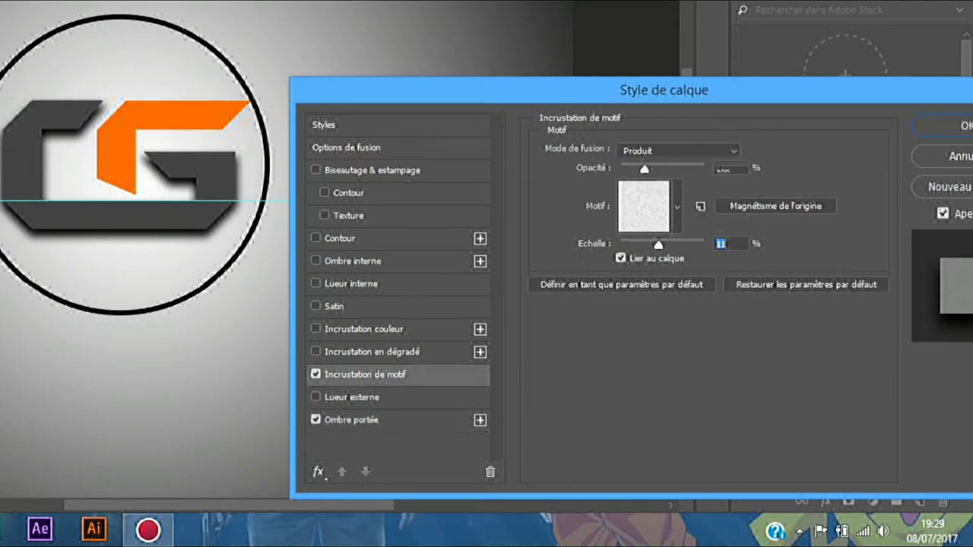
left_click(677, 206)
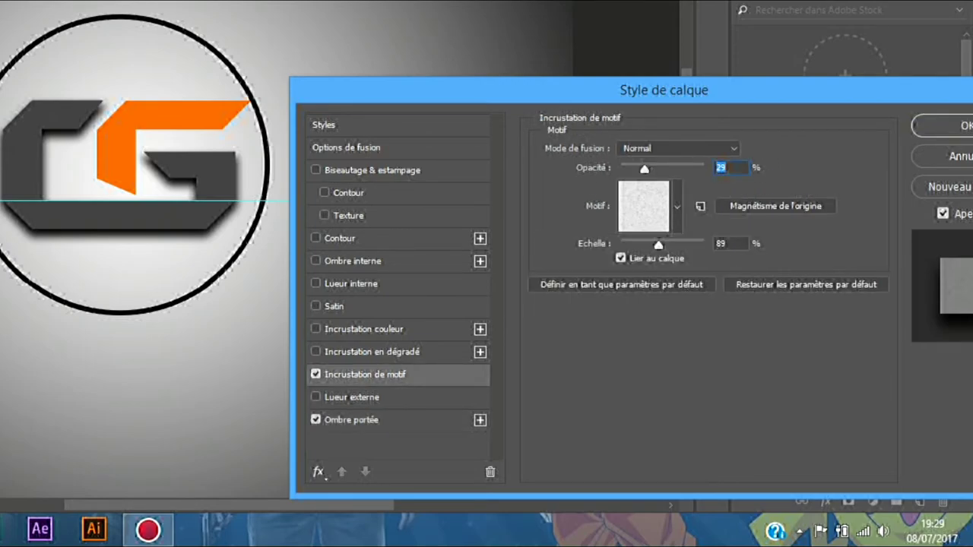
left_click(676, 206)
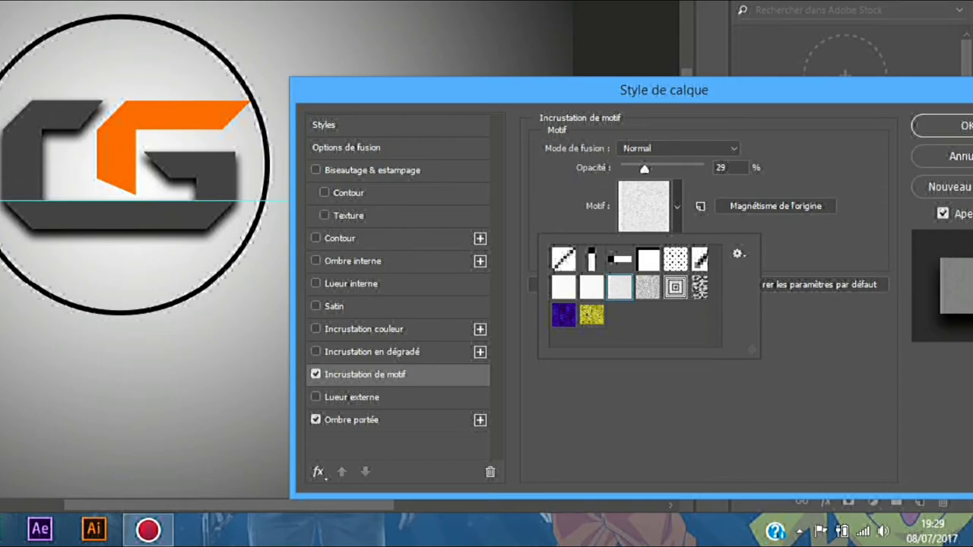
key("Left")
key("Right")
key("Right")
key("Left")
key("Return")
type("16")
key("Up")
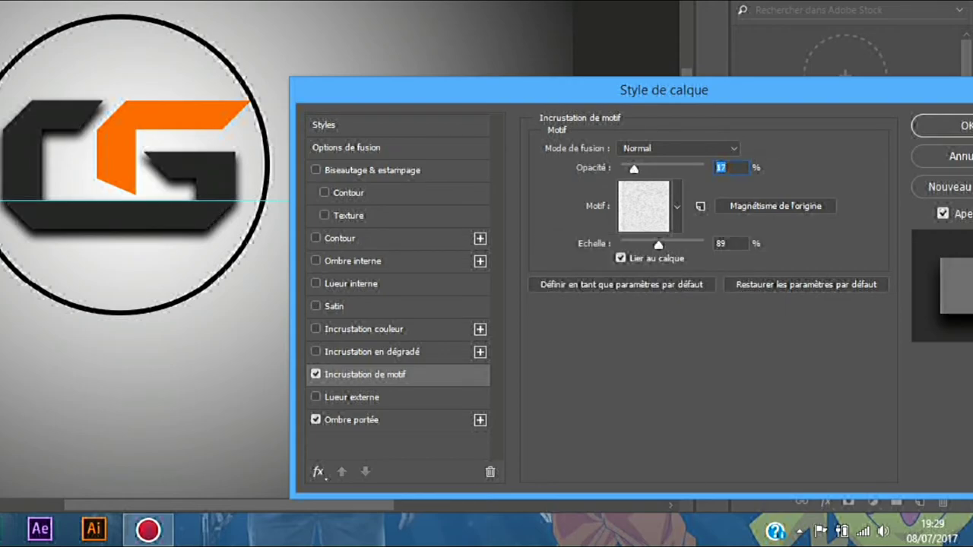
key("Up")
key("Up")
key("Up")
key("Up")
key("Up")
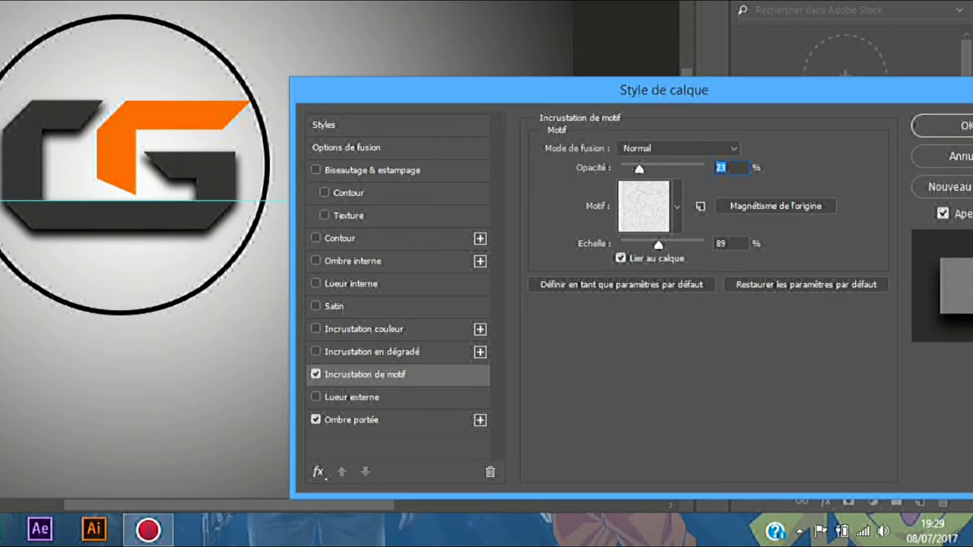
- Add Lueur externe and Ombre interne to the Cg layer and apply the styles
left_click(351, 397)
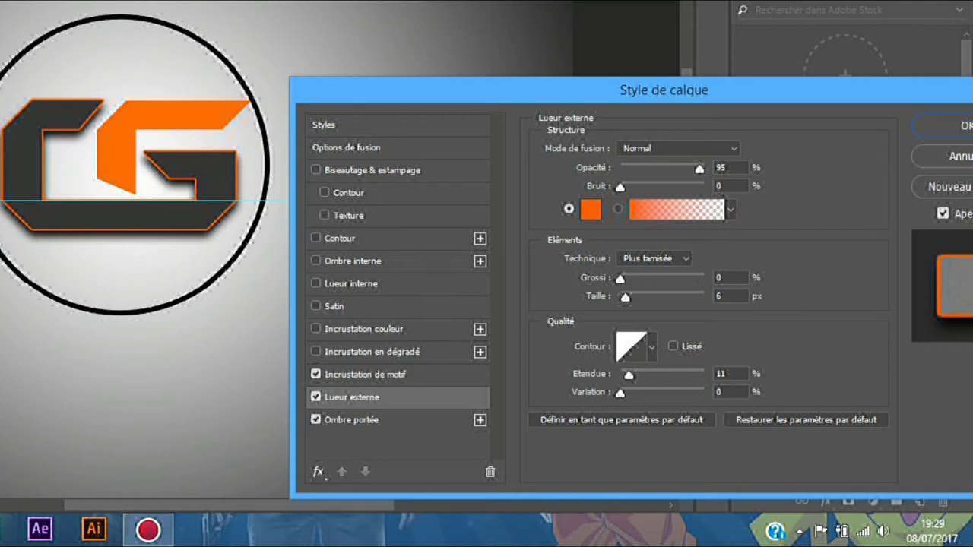
left_click(353, 261)
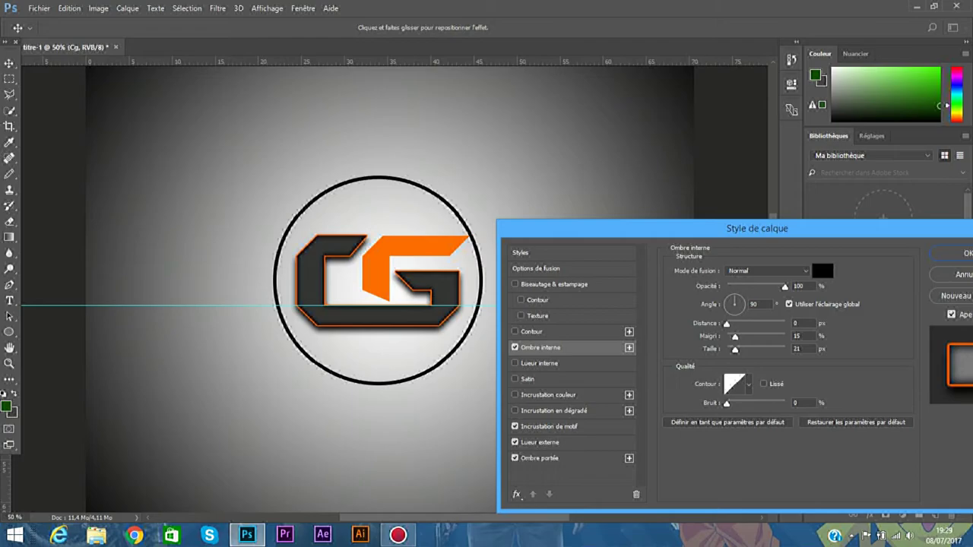
left_click_drag(703, 234, 505, 204)
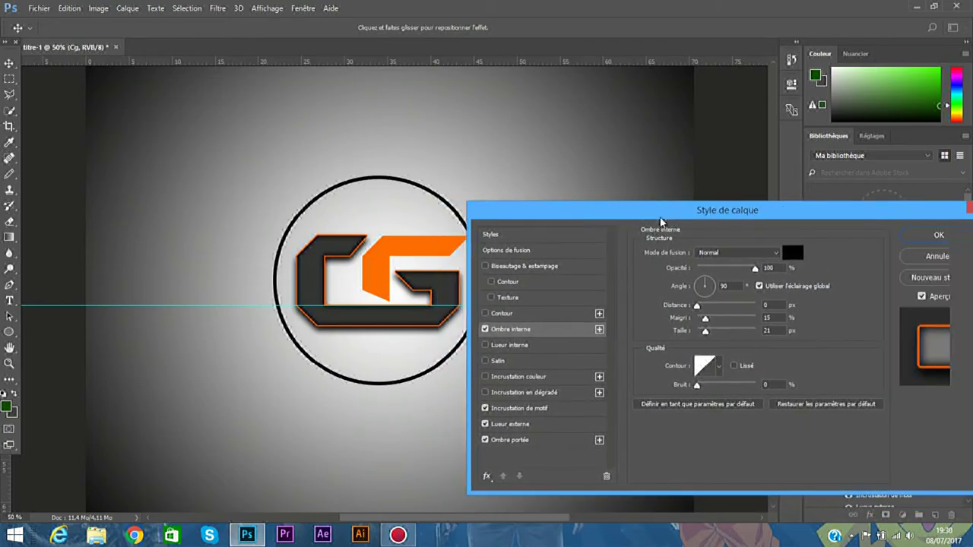
left_click(770, 221)
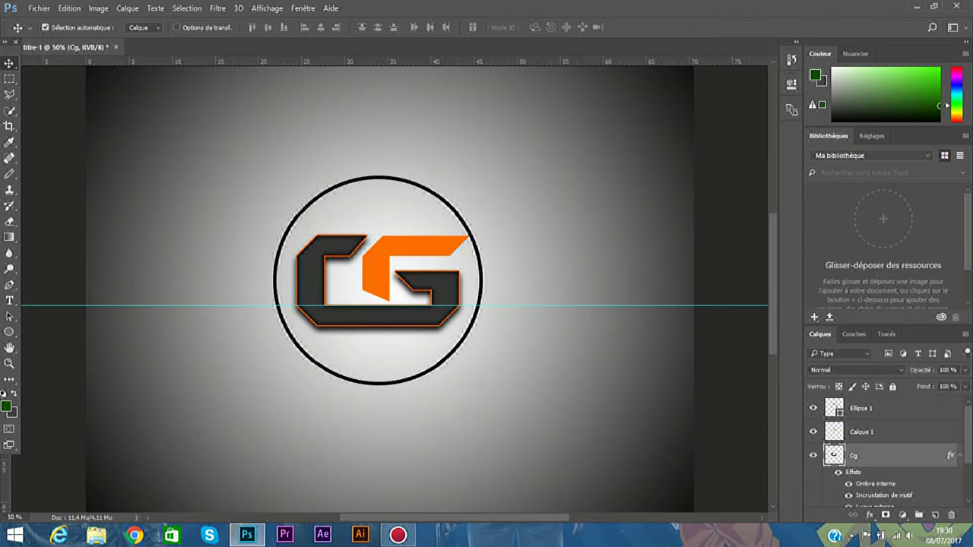
- Give Calque 1 a 0-distance drop shadow with more spread, plus outer glow and inner shadow
left_click(861, 432)
right_click(865, 432)
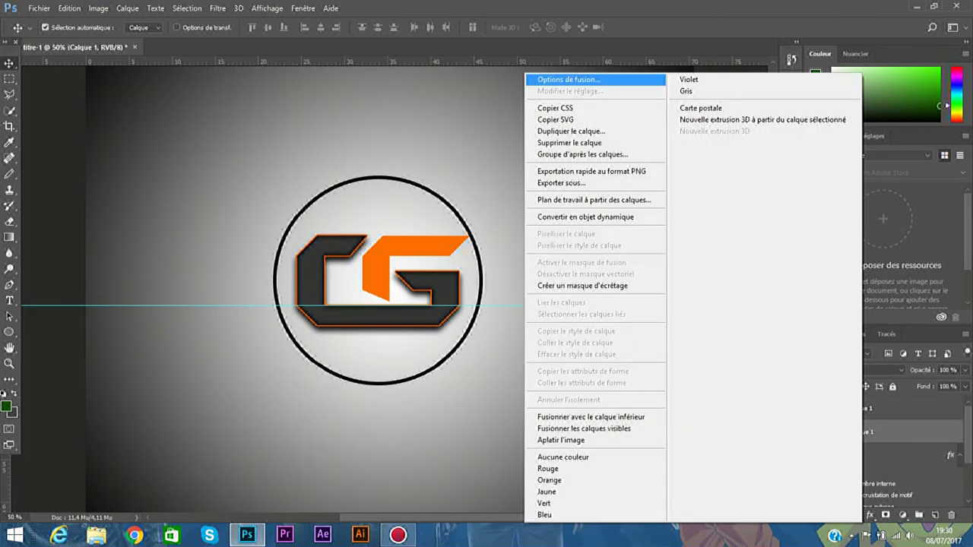
left_click(568, 79)
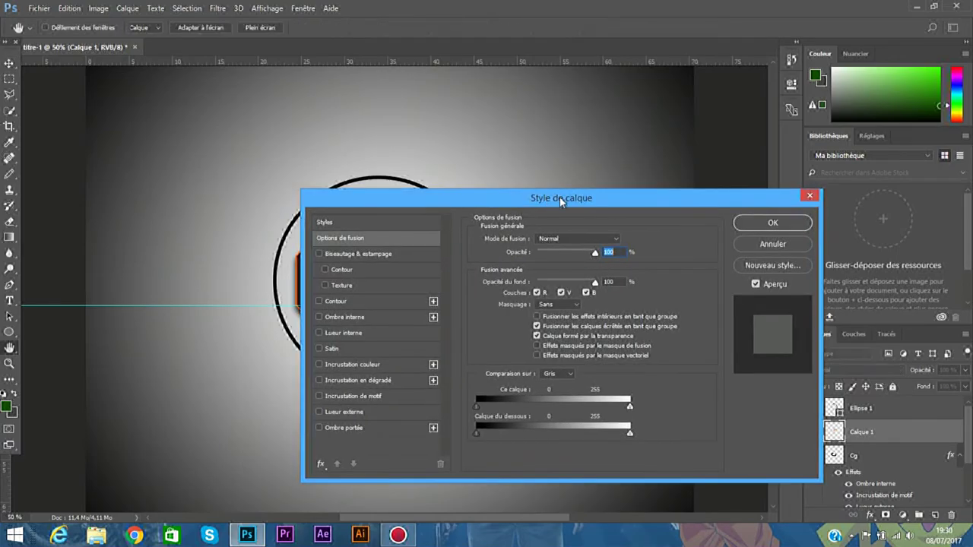
left_click_drag(559, 197, 728, 188)
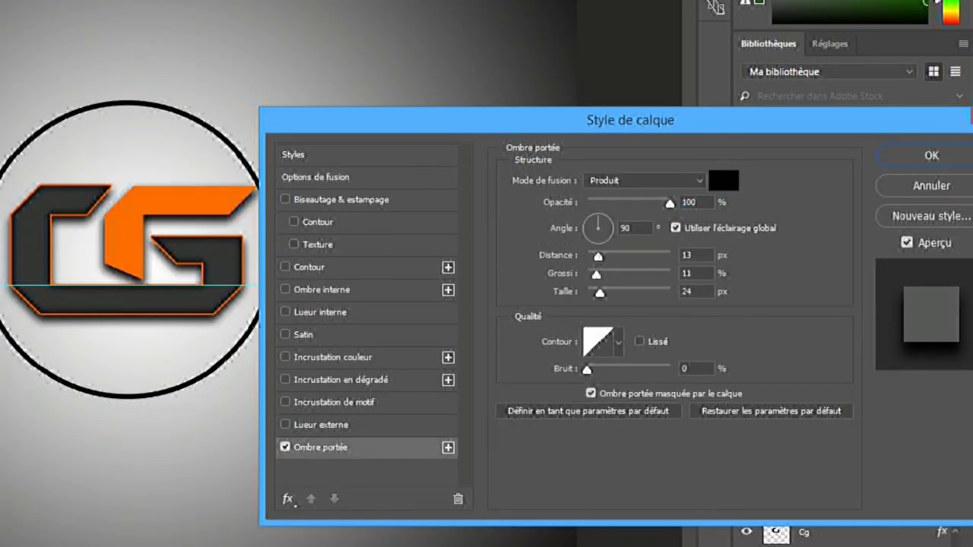
left_click_drag(599, 256, 587, 256)
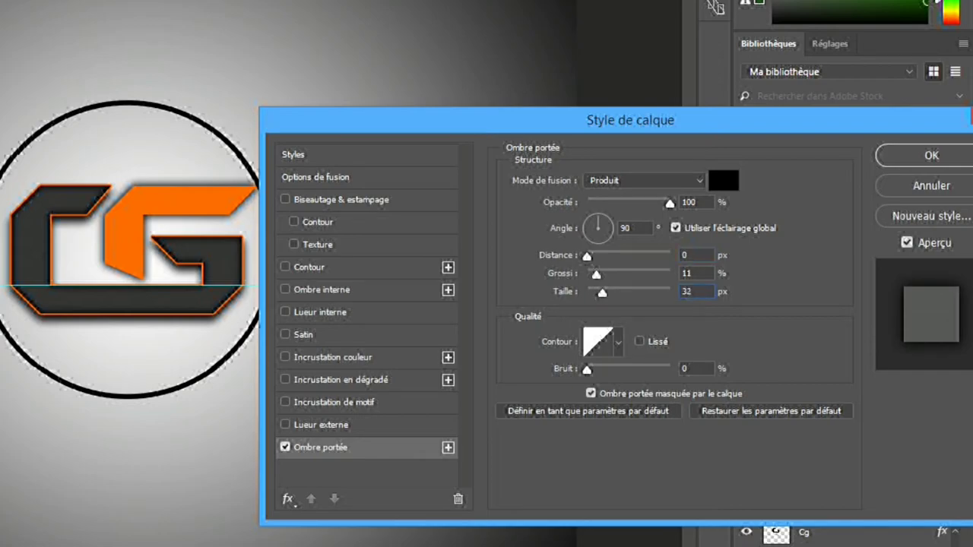
left_click_drag(600, 292, 601, 293)
left_click_drag(596, 275, 603, 274)
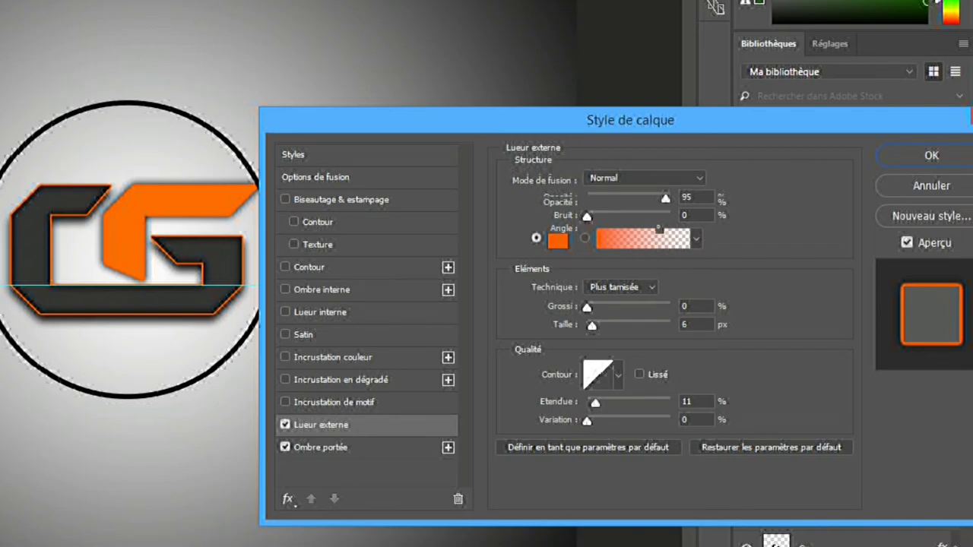
left_click(322, 289)
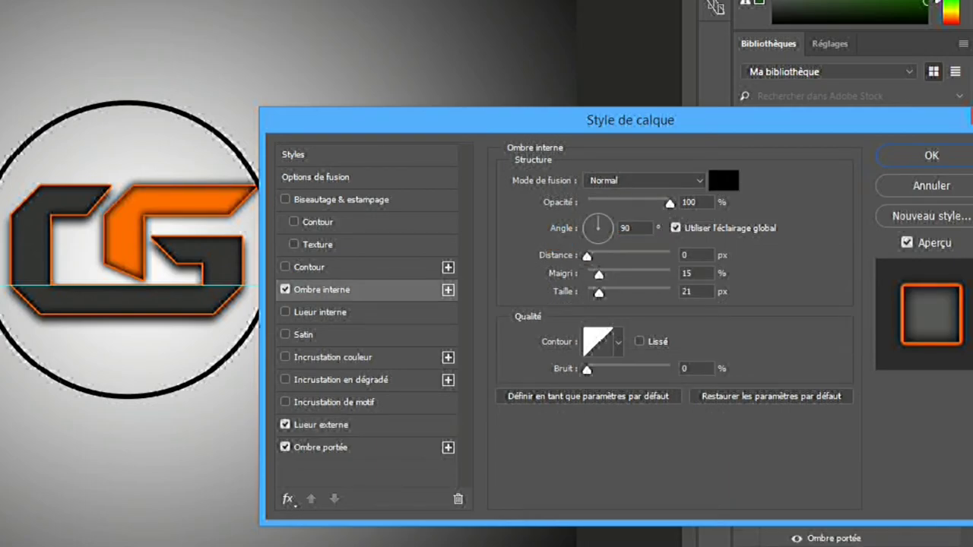
- Enable Biseautage & estampage on Calque 1 and compare the bevel Style options
left_click(341, 199)
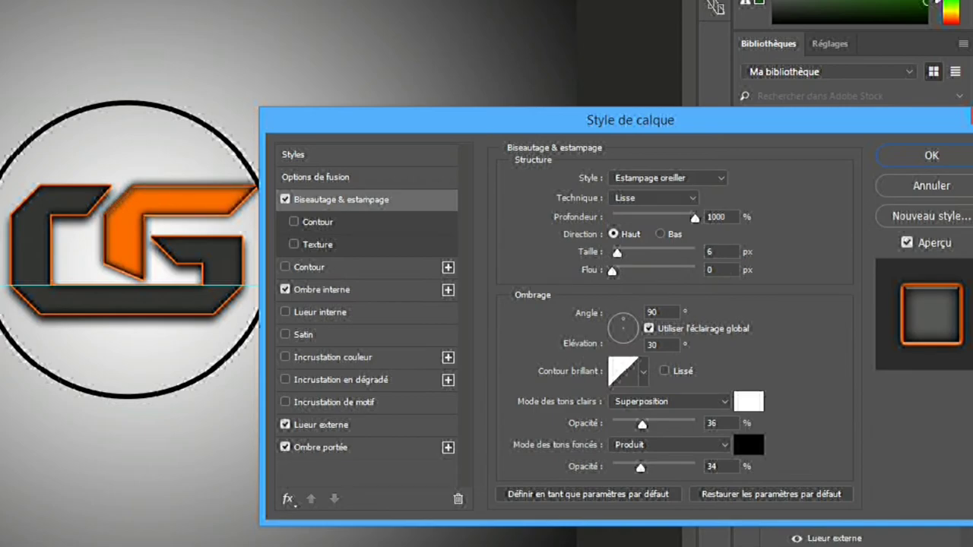
left_click(667, 178)
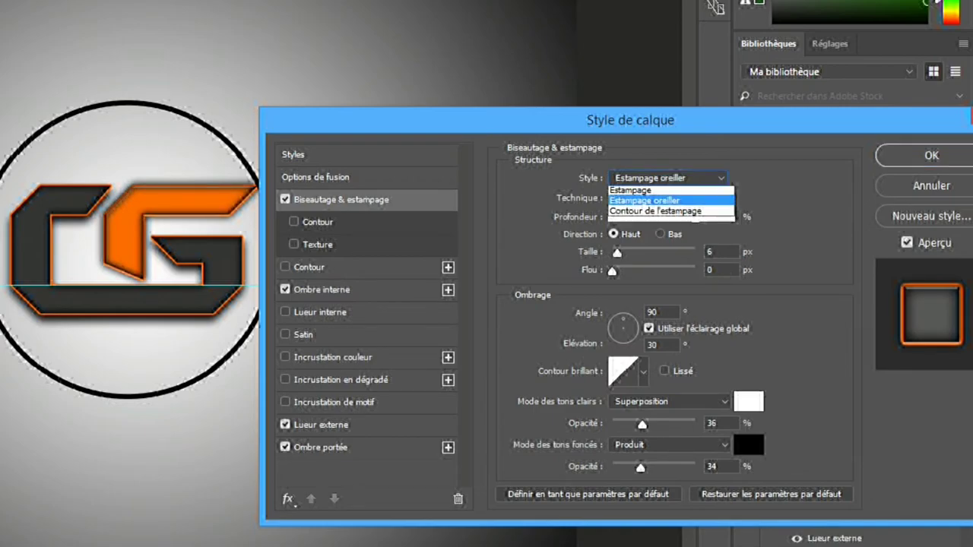
left_click(643, 198)
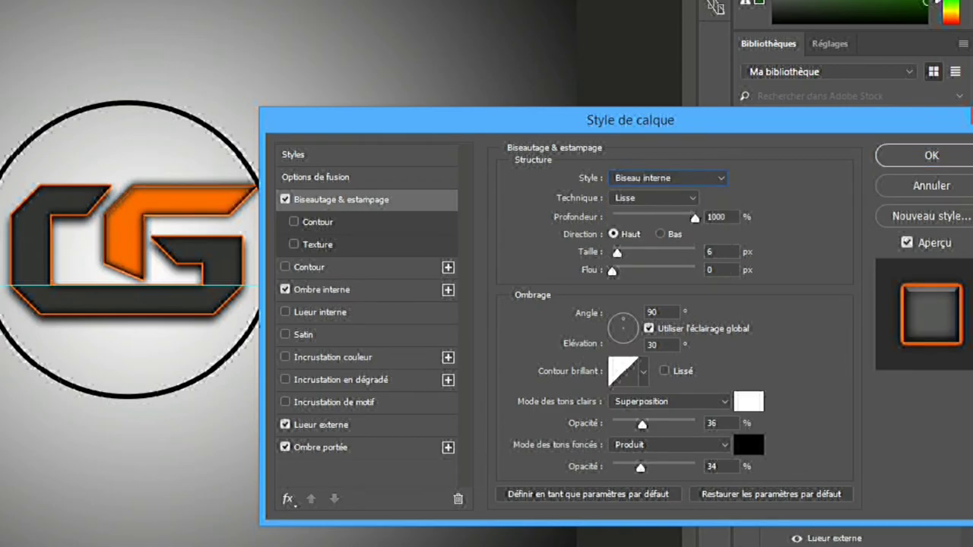
left_click(668, 178)
left_click(637, 203)
left_click(667, 178)
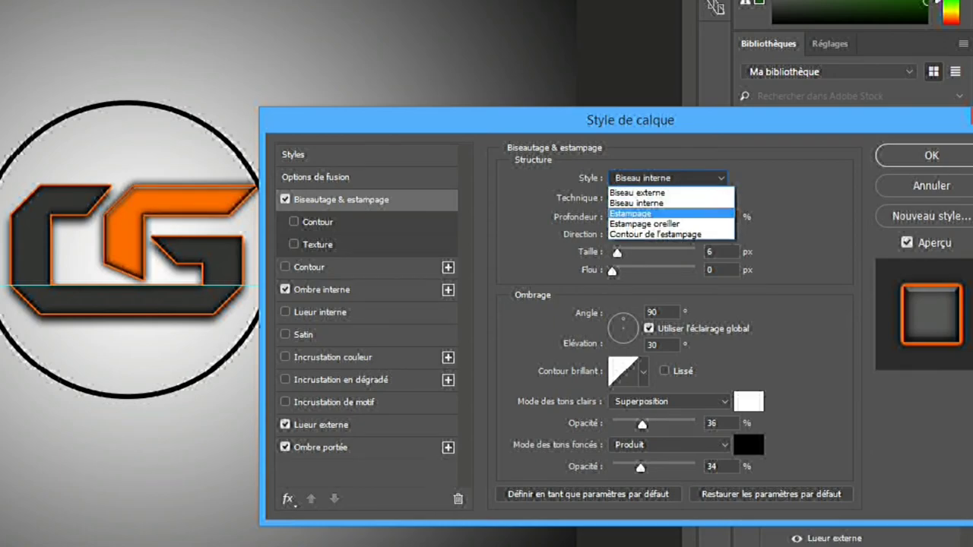
left_click(631, 214)
left_click(668, 177)
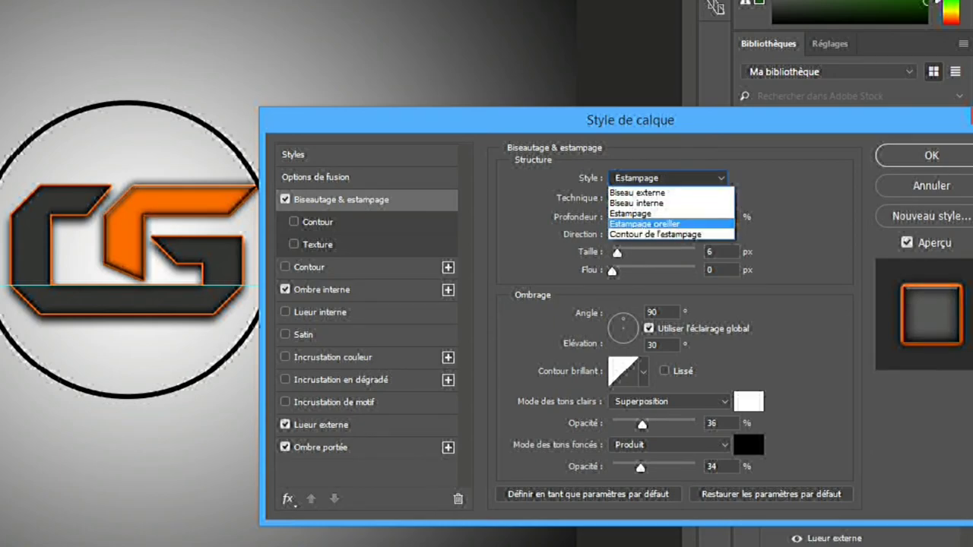
left_click(638, 224)
left_click(668, 178)
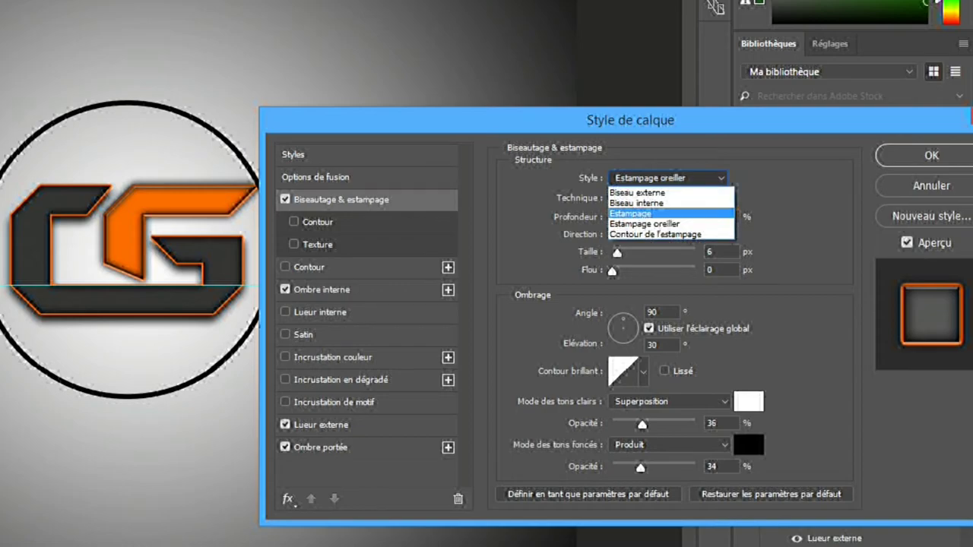
left_click(631, 214)
left_click(668, 178)
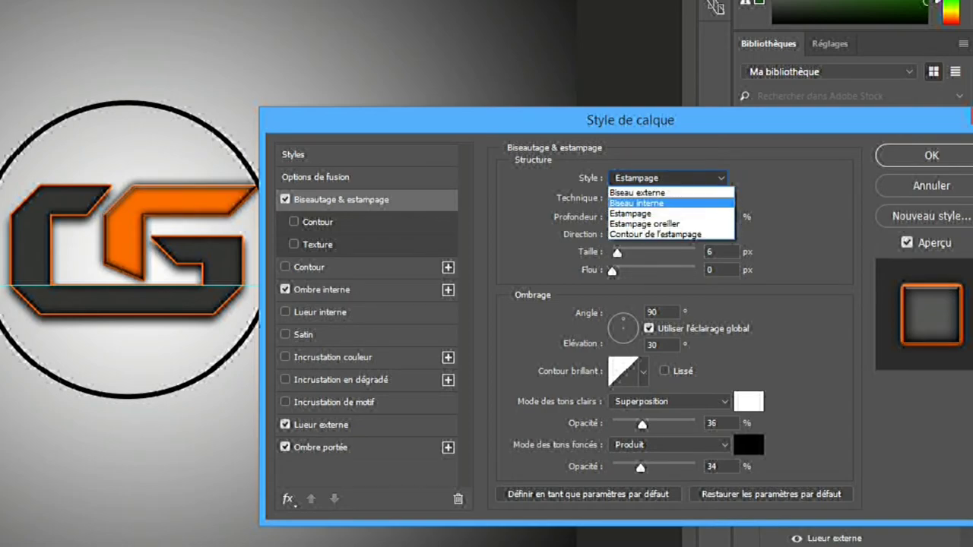
left_click(639, 191)
left_click(668, 178)
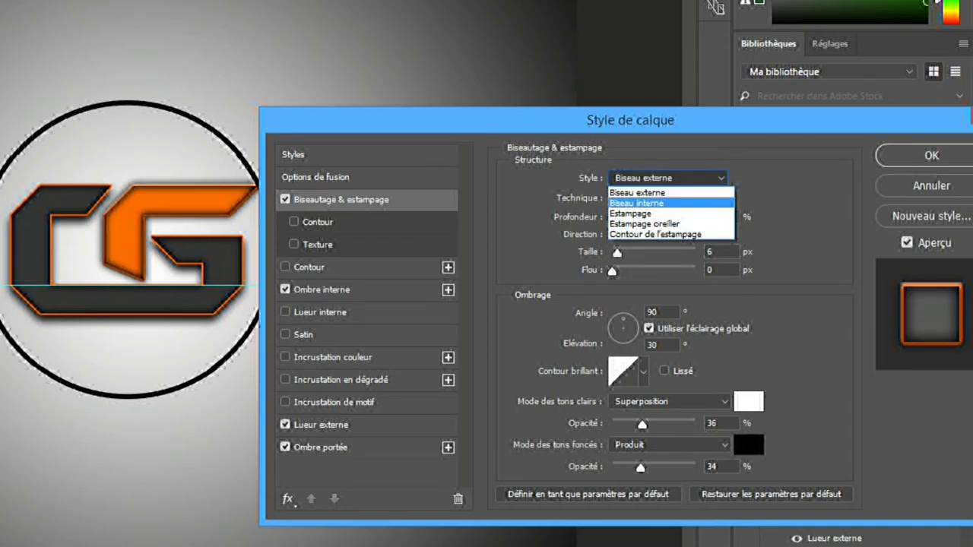
left_click(646, 188)
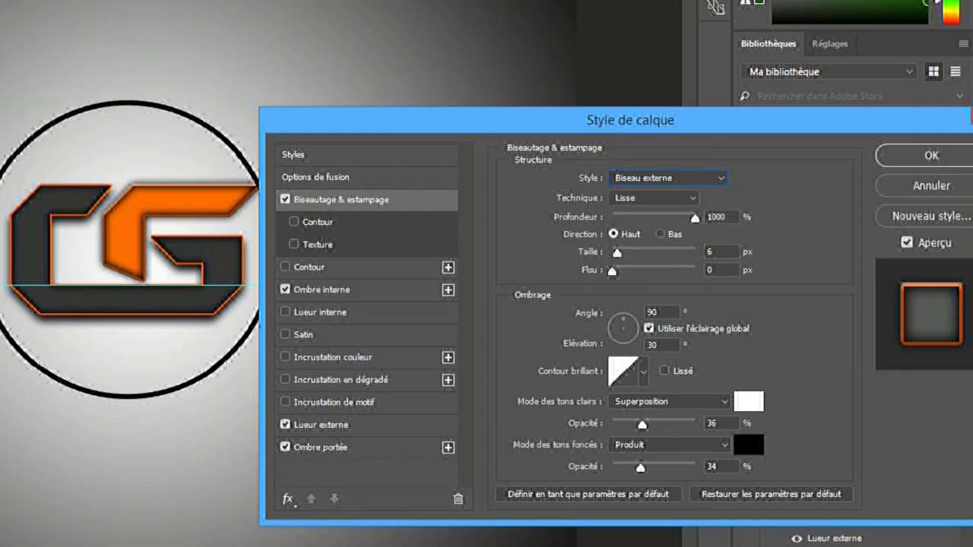
- Set the bevel to Biseau interne with Taille 16
left_click_drag(616, 252, 622, 251)
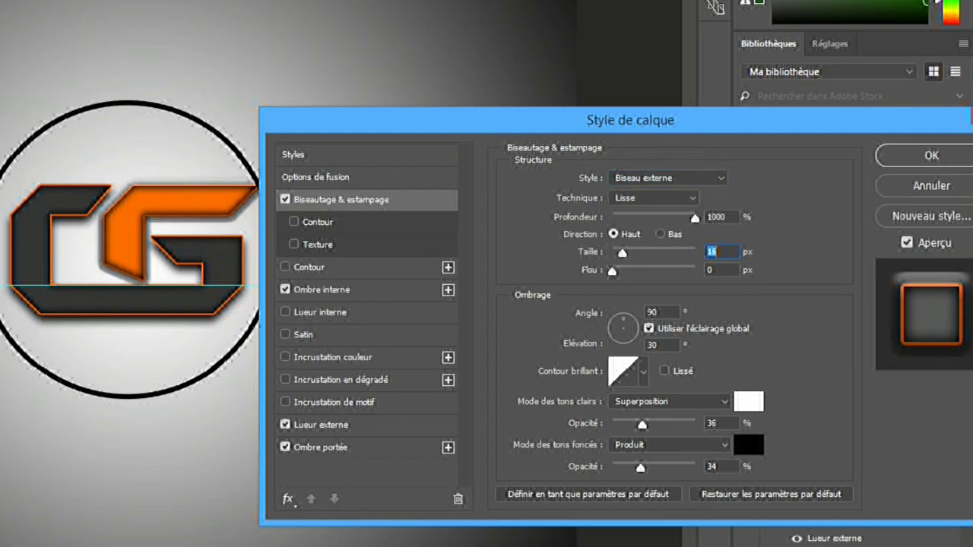
left_click(668, 178)
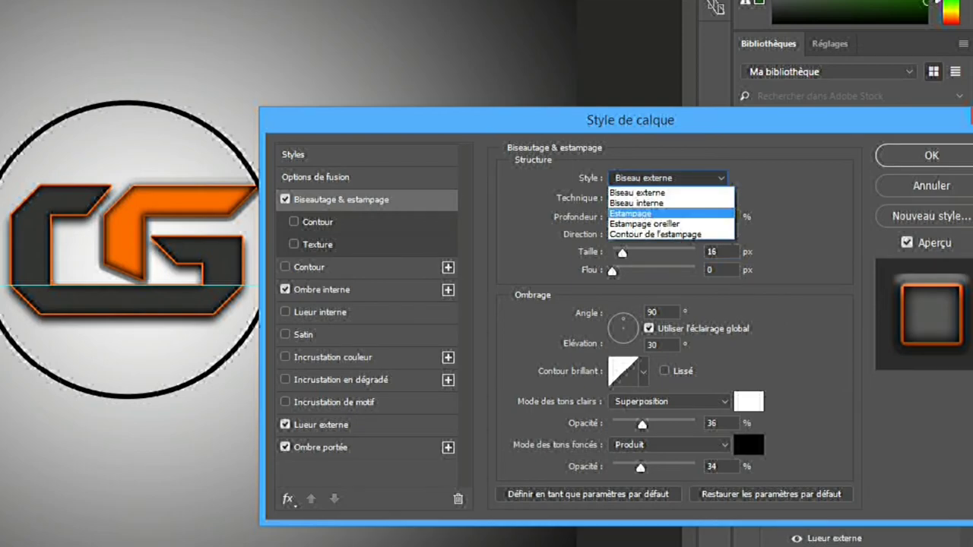
left_click(638, 194)
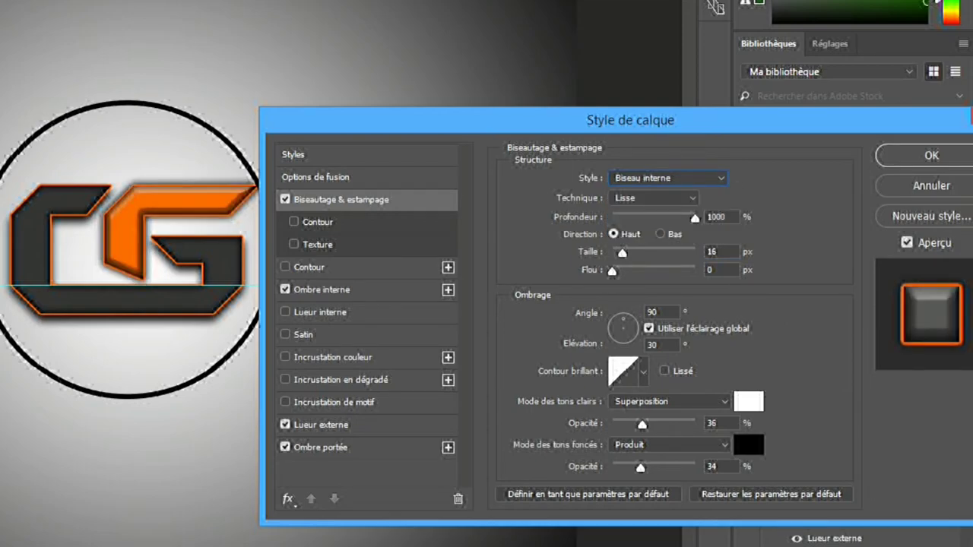
left_click_drag(622, 251, 622, 252)
left_click_drag(554, 117, 656, 126)
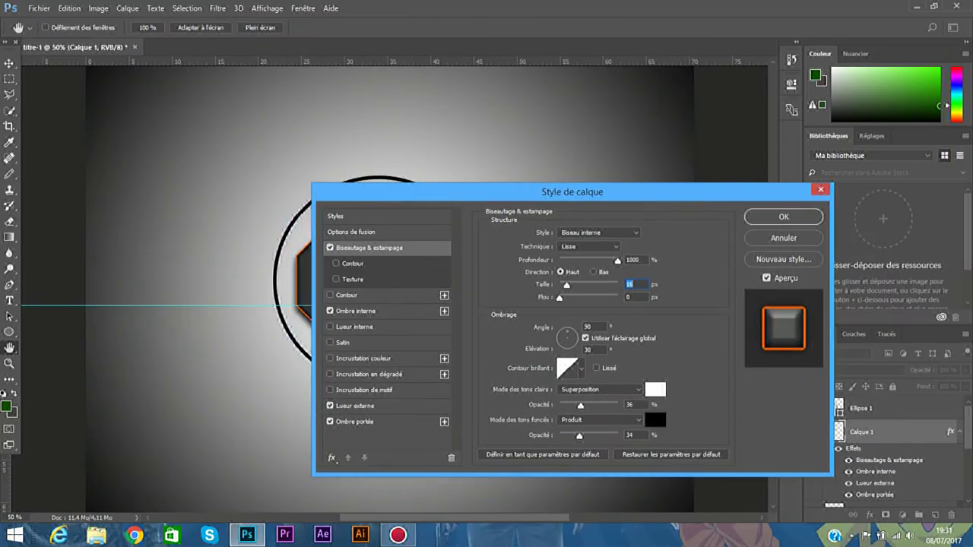
- Apply Calque 1's styles, then give Ellipse 1 a radial Incrustation en dégradé and open its gradient editor
left_click(783, 217)
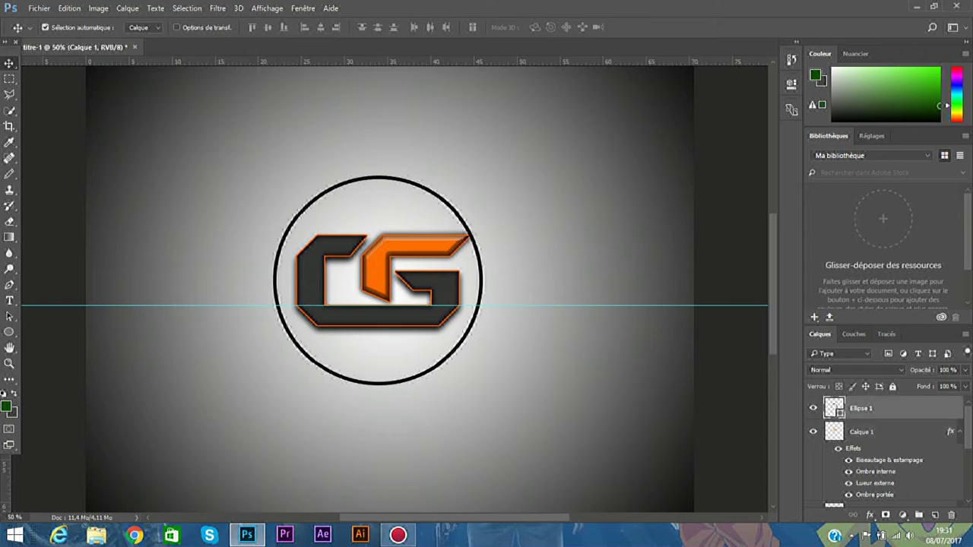
right_click(861, 408)
left_click(567, 79)
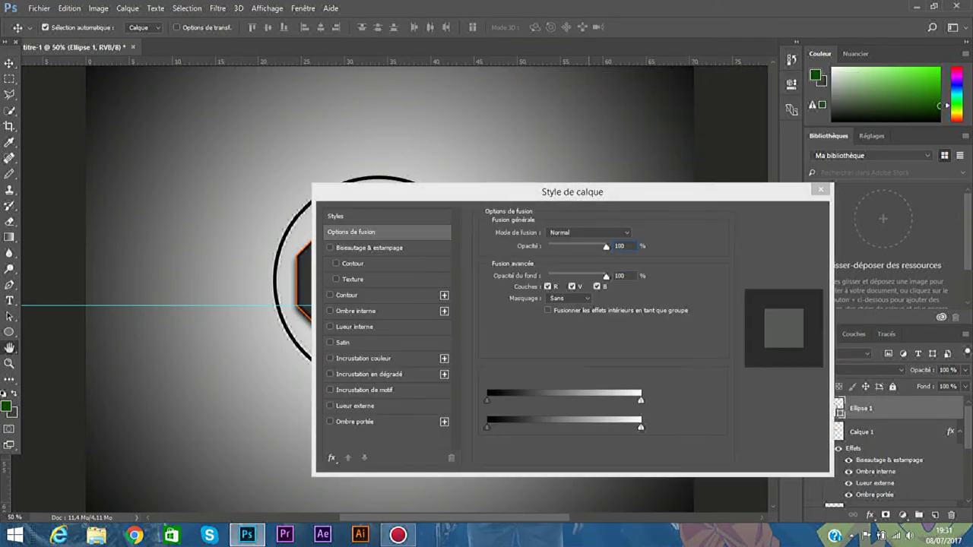
left_click_drag(533, 188, 742, 188)
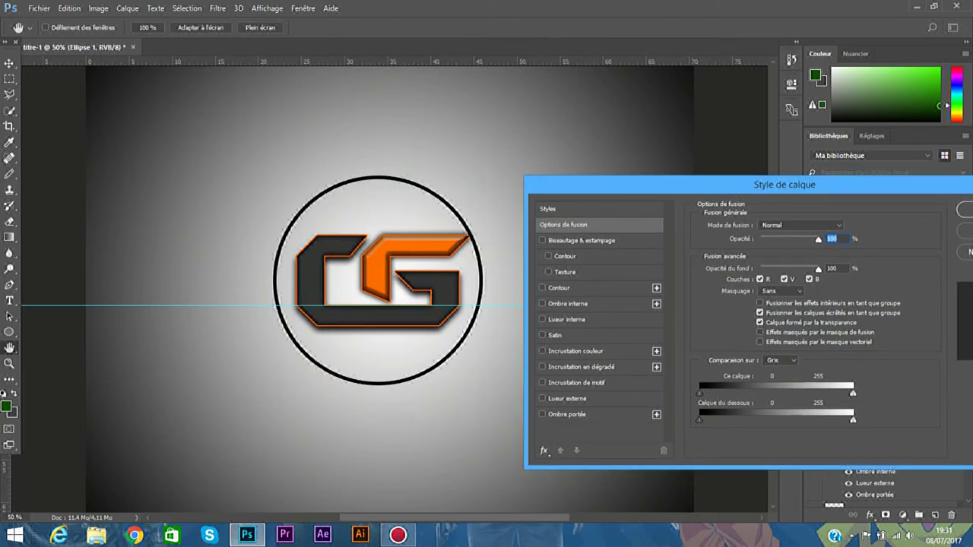
left_click(581, 366)
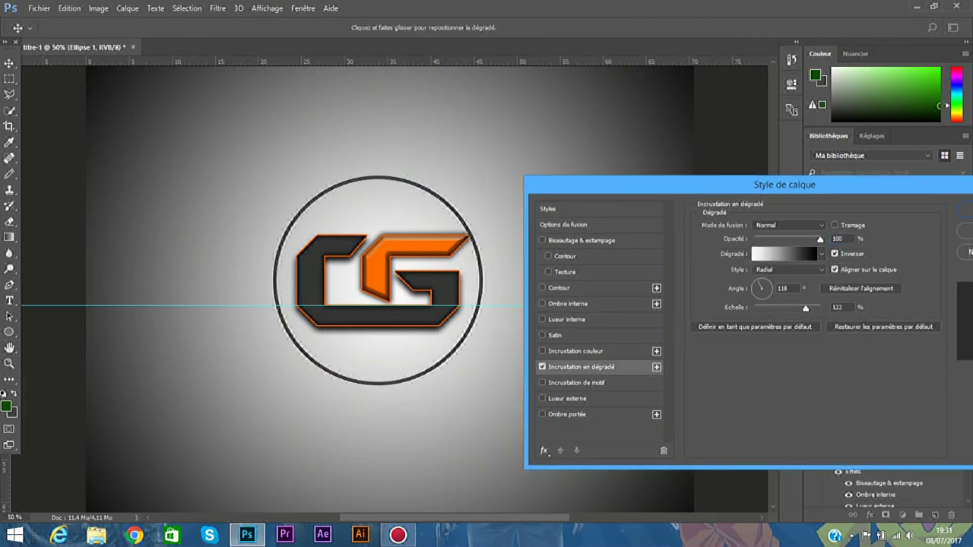
left_click(821, 254)
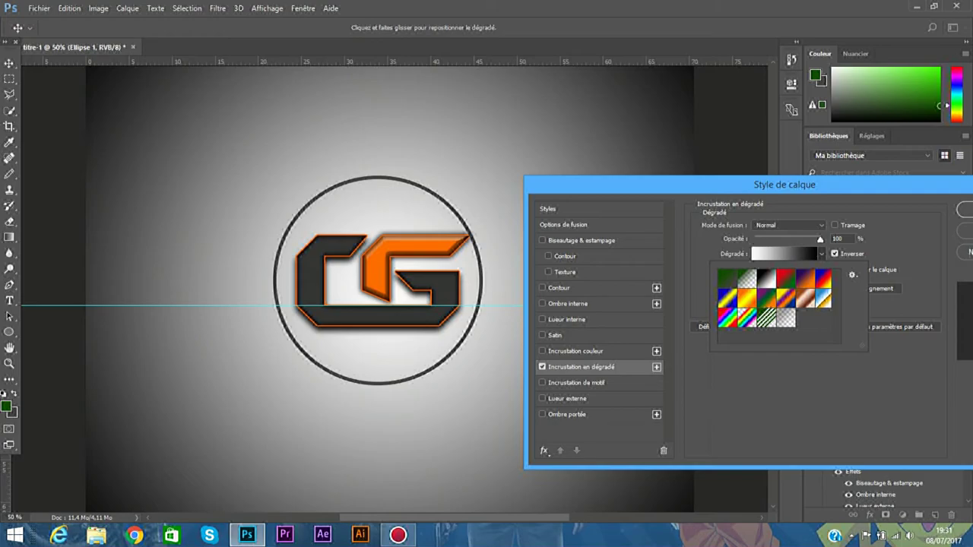
left_click(806, 233)
left_click(786, 253)
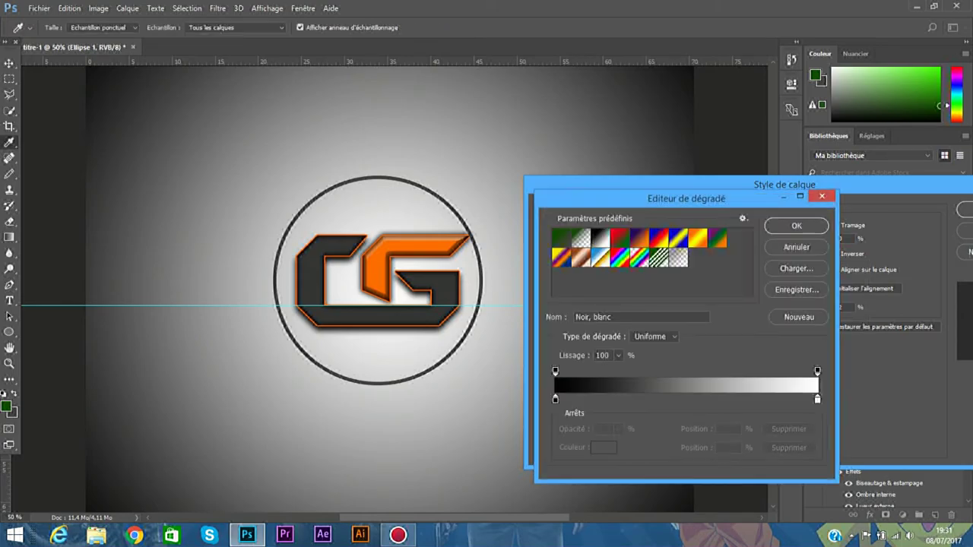
- Change the gradient's white end stop to orange ff6c00
left_click(817, 398)
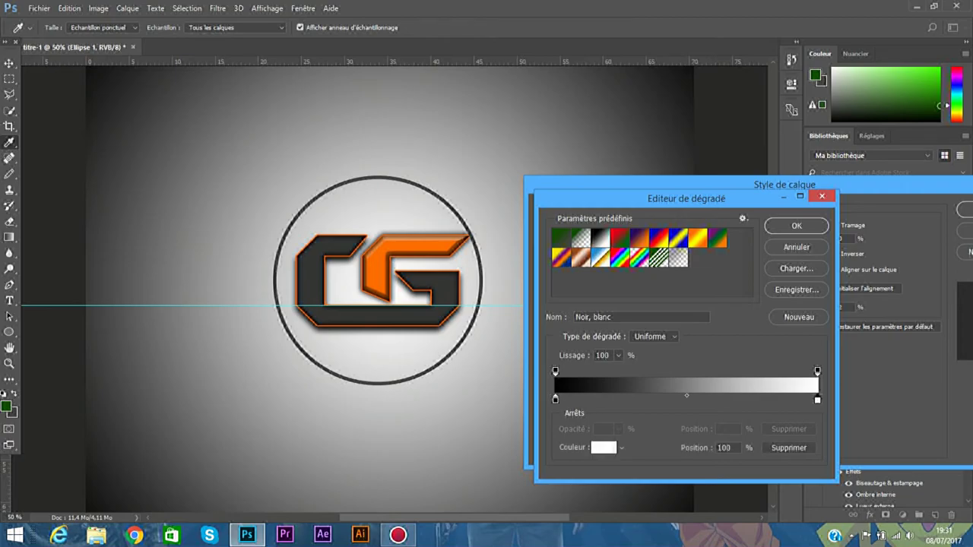
left_click(603, 447)
left_click_drag(639, 465, 649, 456)
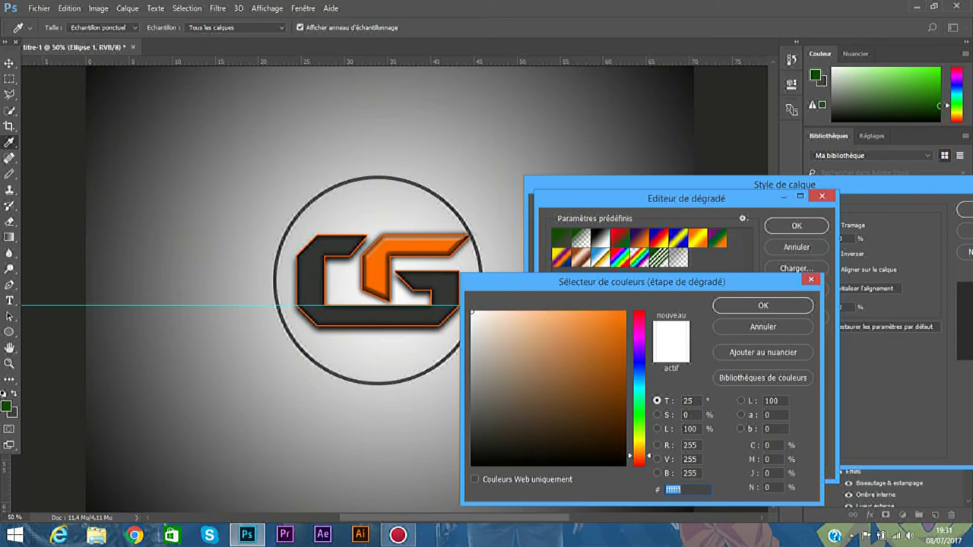
type("ff6c00")
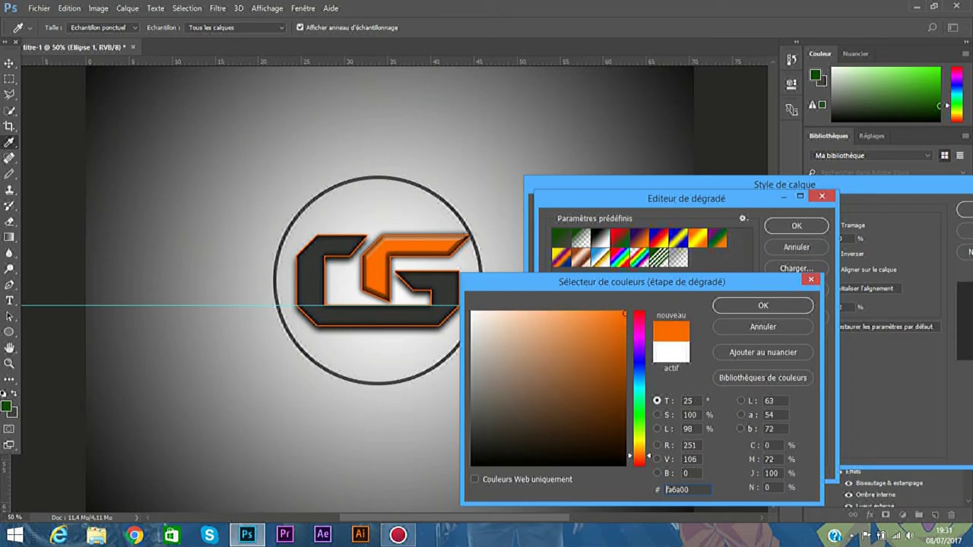
left_click(763, 305)
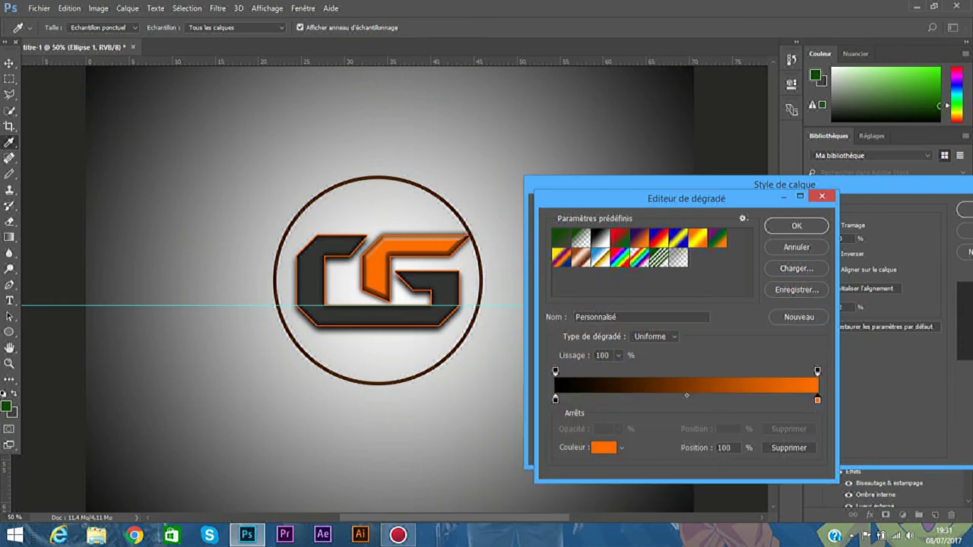
- Add a dark red (9a0f01) middle stop at 63% and confirm the gradient
left_click(737, 399)
left_click_drag(736, 399, 709, 399)
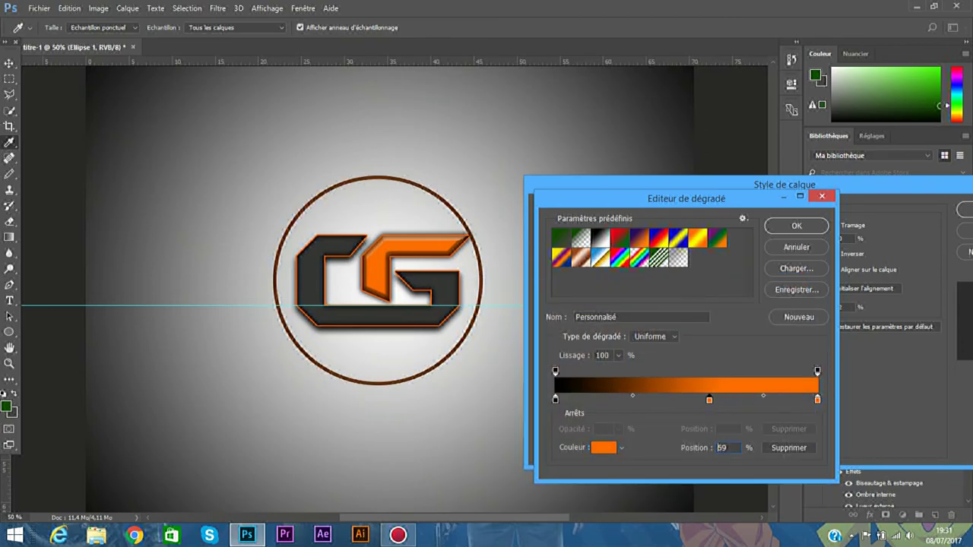
left_click(603, 447)
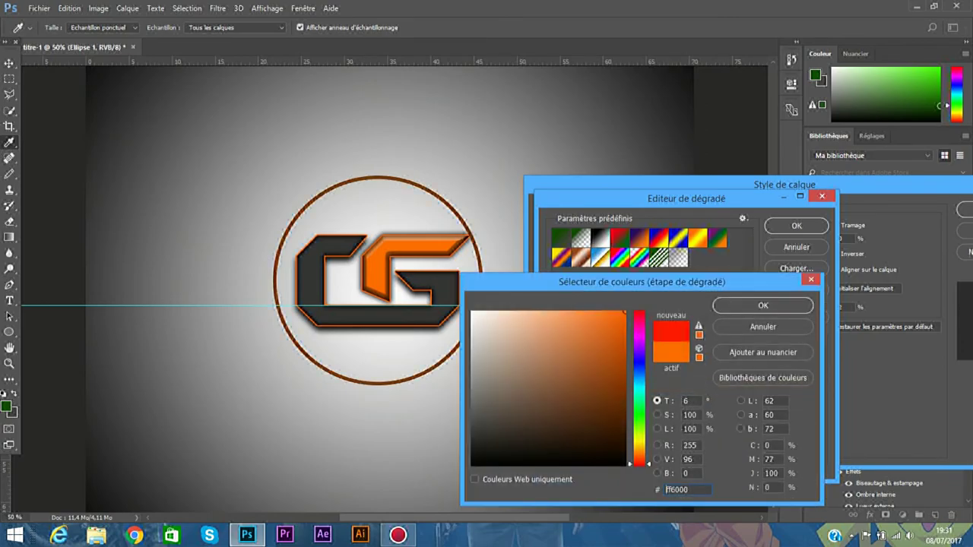
type("ff0000")
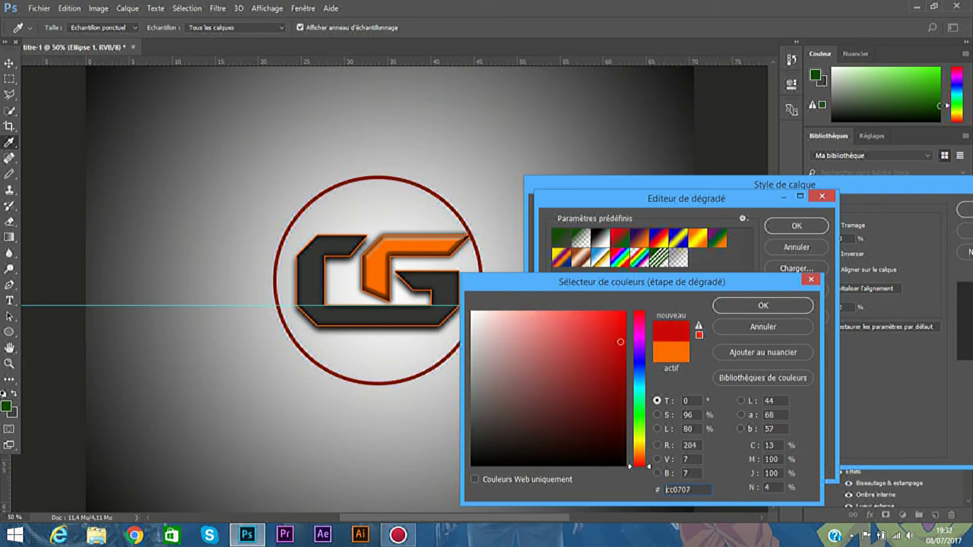
type("cb4b05cb1705")
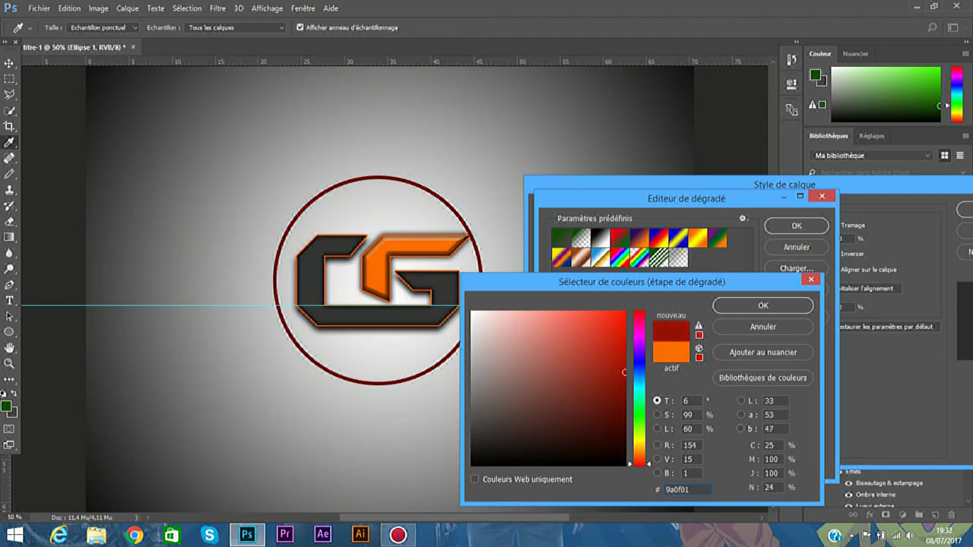
left_click(763, 306)
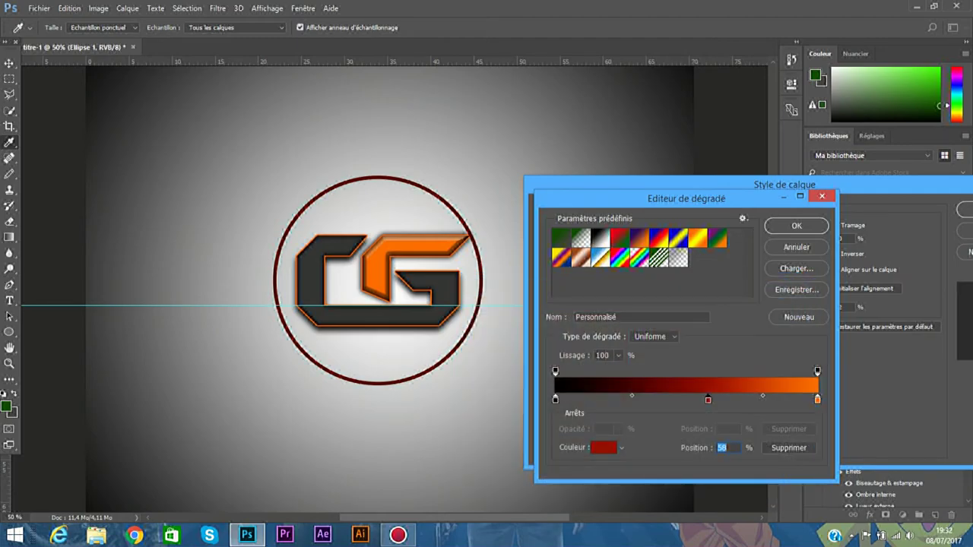
key("Up")
key("Up")
key("Up")
key("Up")
key("Up")
left_click(796, 226)
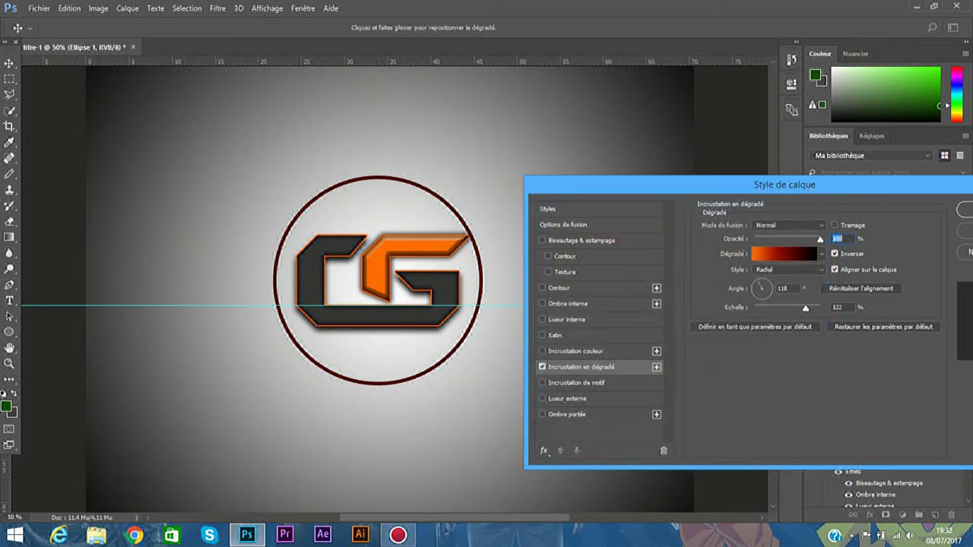
- Switch the ring's gradient overlay to Réfléchi at 111% scale and enable Lueur externe
left_click(788, 269)
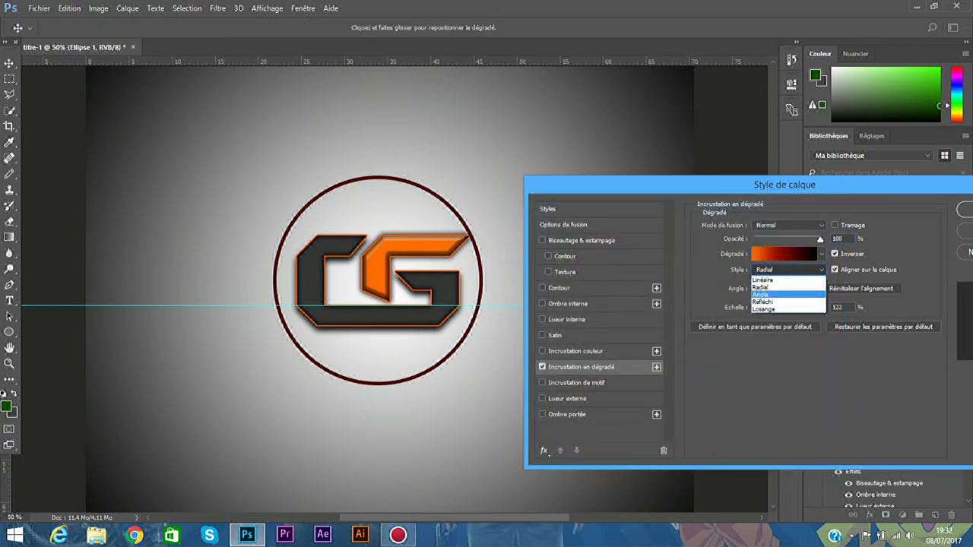
key("Down")
key("Down")
key("Down")
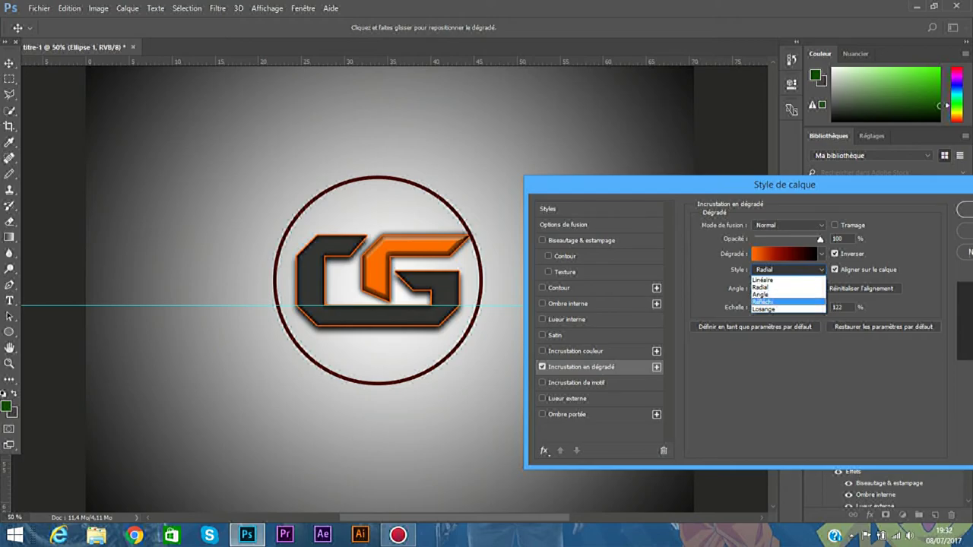
key("Return")
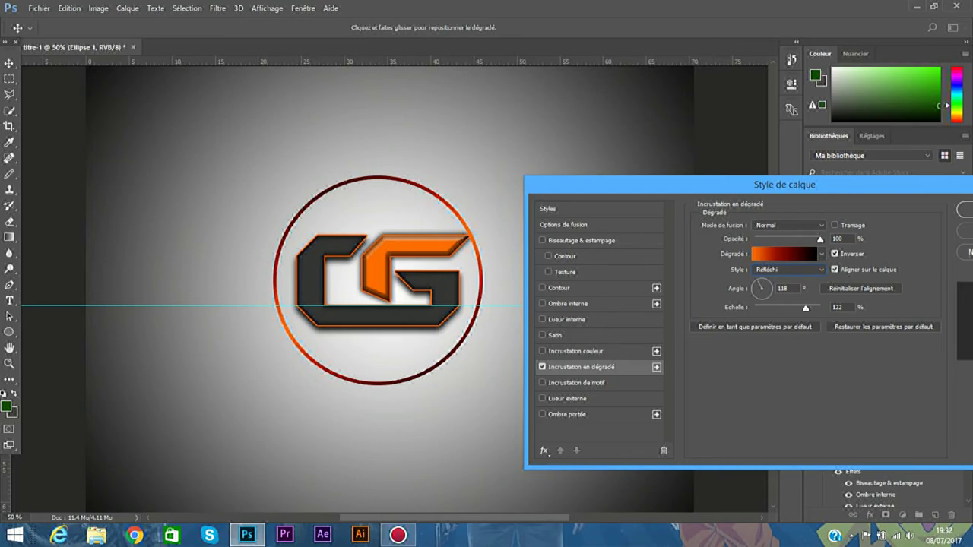
mouse_move(806, 307)
left_mouse_down()
mouse_move(786, 307)
mouse_move(800, 307)
left_mouse_up()
left_click_drag(680, 185, 700, 184)
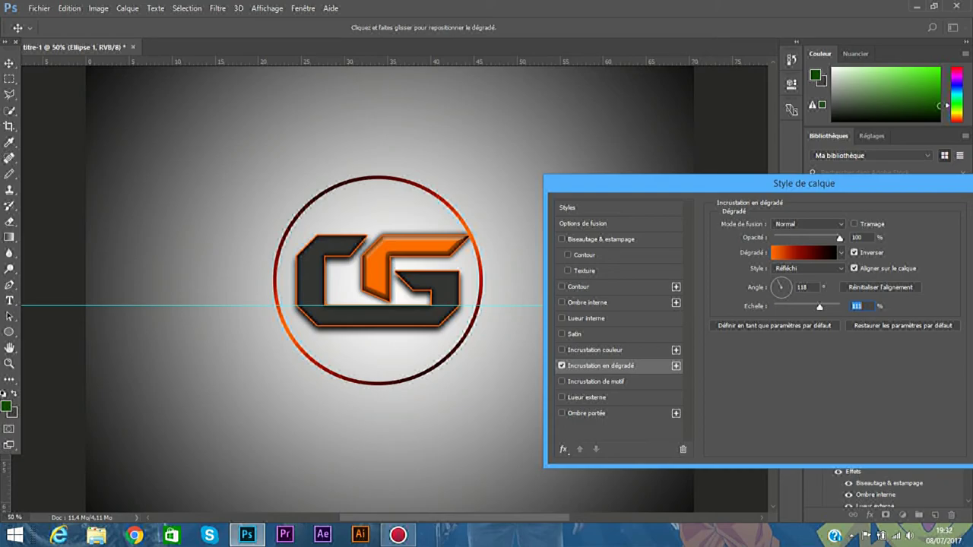
left_click(586, 397)
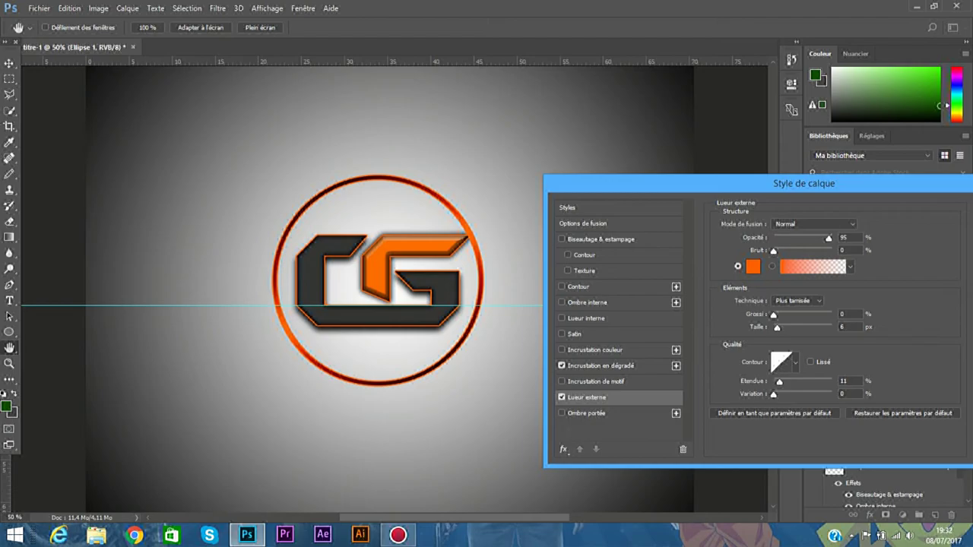
- Set the ring's Lueur externe size back to about 6 px
key("Down")
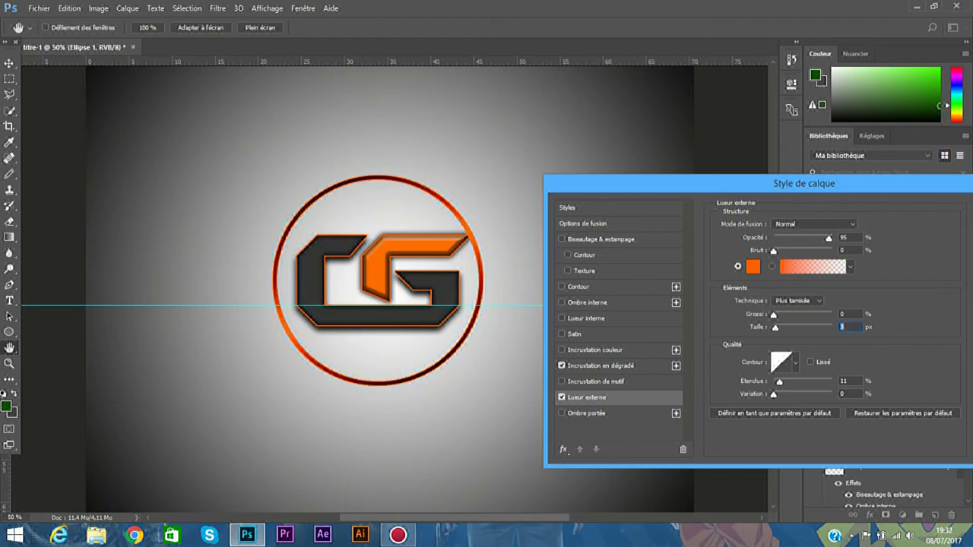
key("Up")
key("Up")
key("Up")
key("Up")
key("Up")
key("Up")
key("Up")
key("Up")
key("Up")
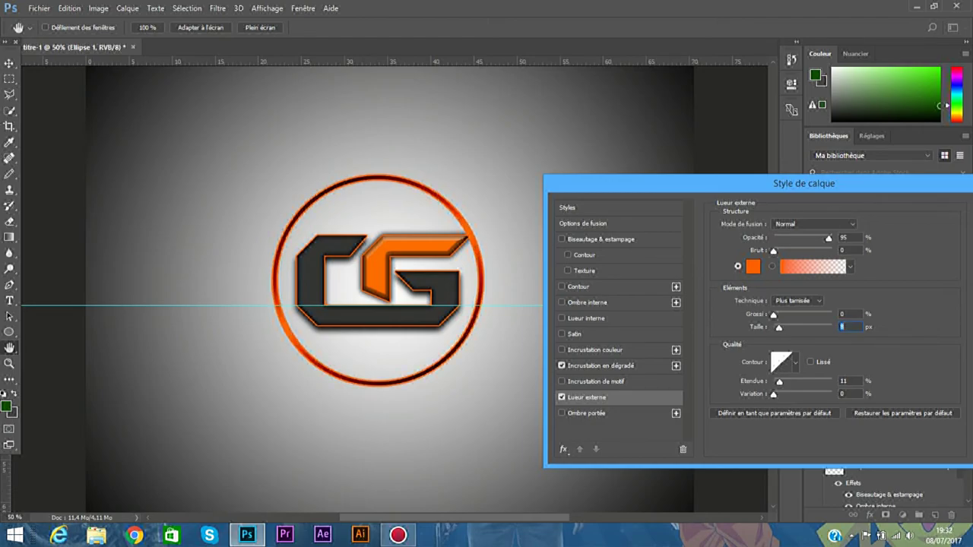
key("Down")
key("Down")
key("Down")
key("Down")
key("Down")
key("Down")
key("Down")
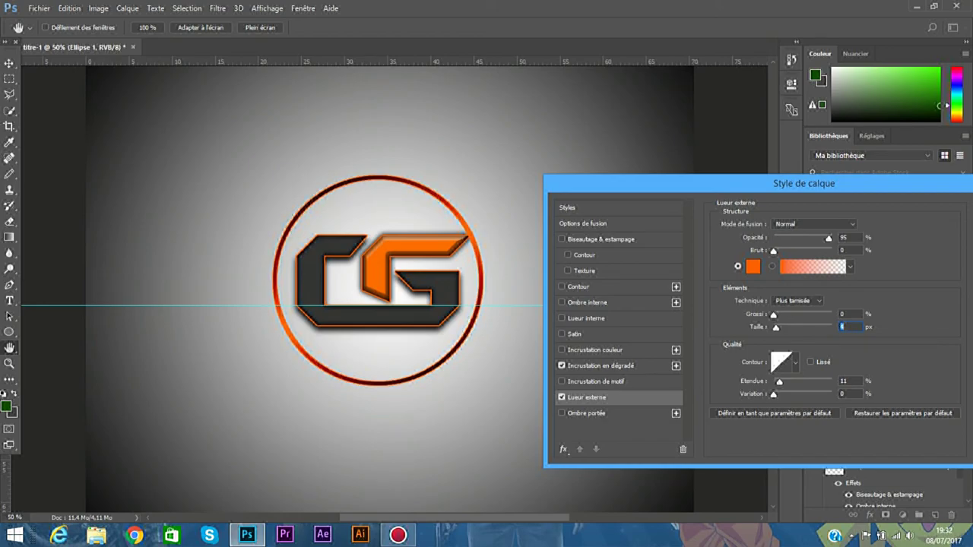
- Set the gradient overlay Échelle to 106%
left_click(601, 366)
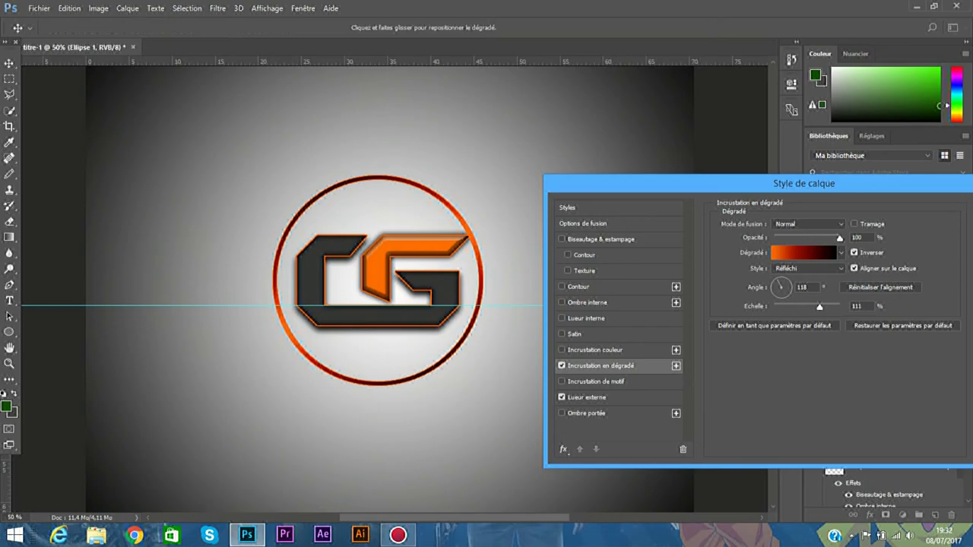
key("Up")
key("Up")
key("Up")
key("shift+Down")
key("shift+Down")
key("shift+Down")
key("shift+Up")
key("shift+Up")
key("shift+Up")
key("Up")
key("Up")
key("Up")
key("shift+Down")
key("Down")
key("Down")
key("Down")
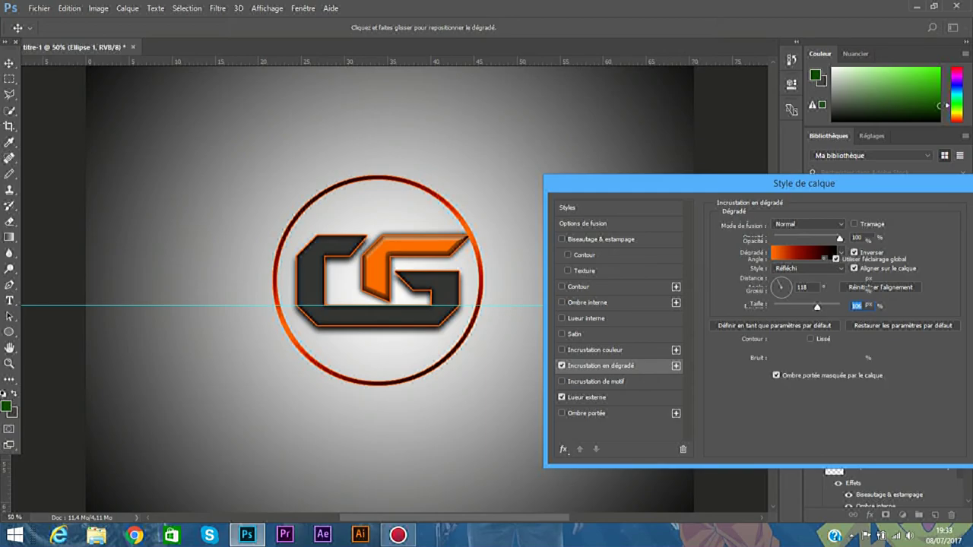
- Add an Ombre portée with distance near 13 px and apply the ring's layer styles
left_click(586, 413)
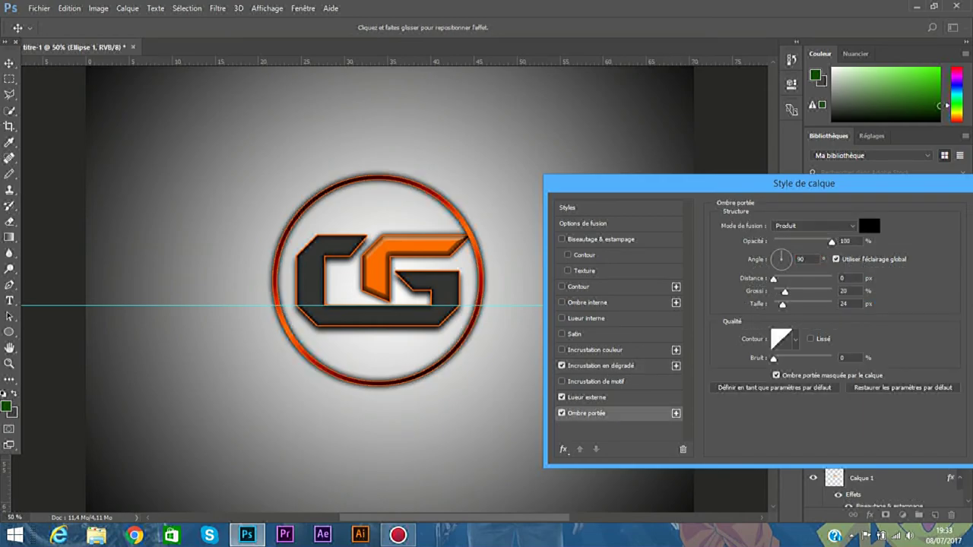
key("shift+Up")
key("Up")
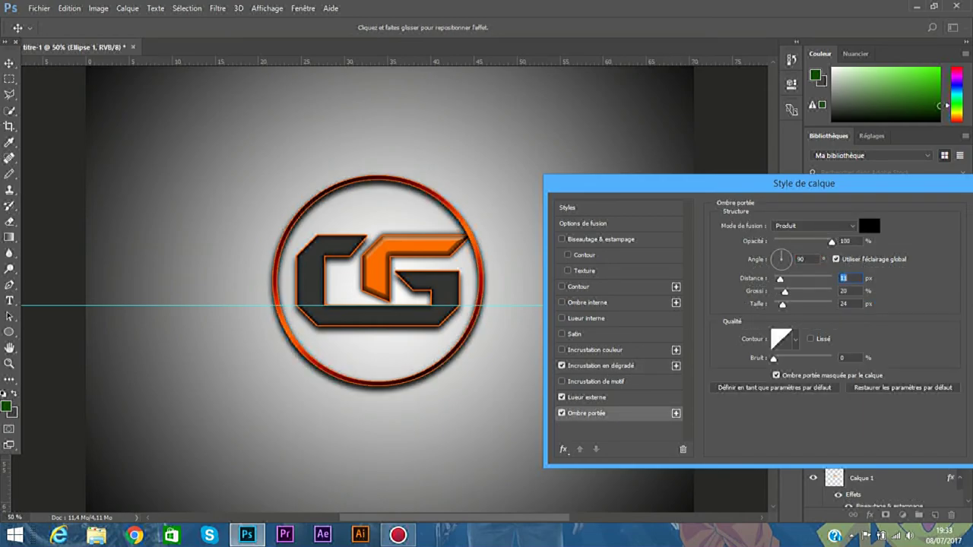
key("Up")
key("Up")
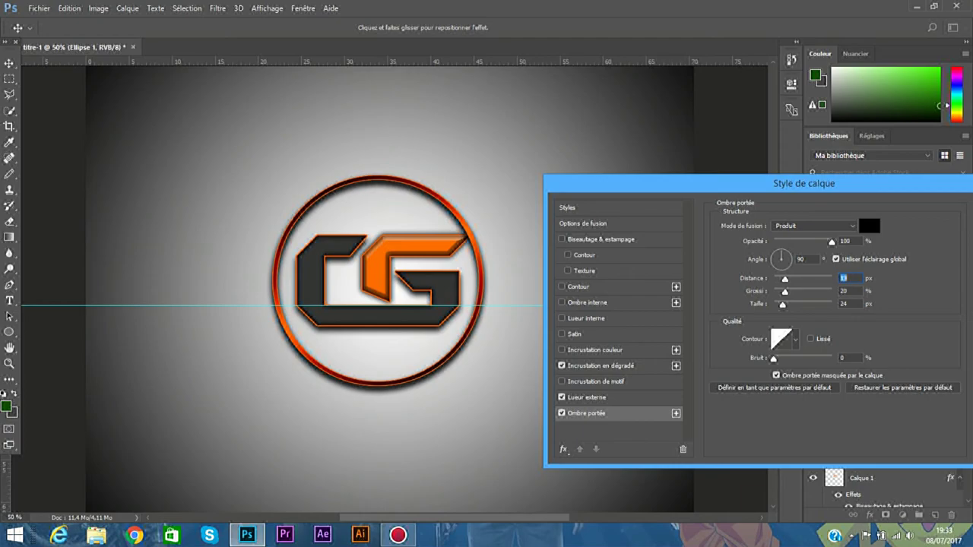
key("Down")
key("Down")
left_click_drag(863, 207, 782, 208)
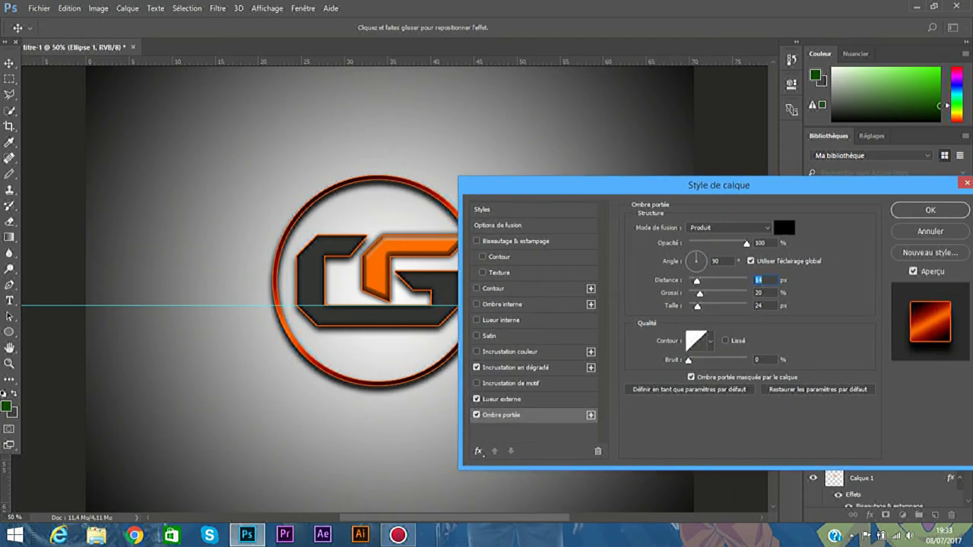
left_click(931, 210)
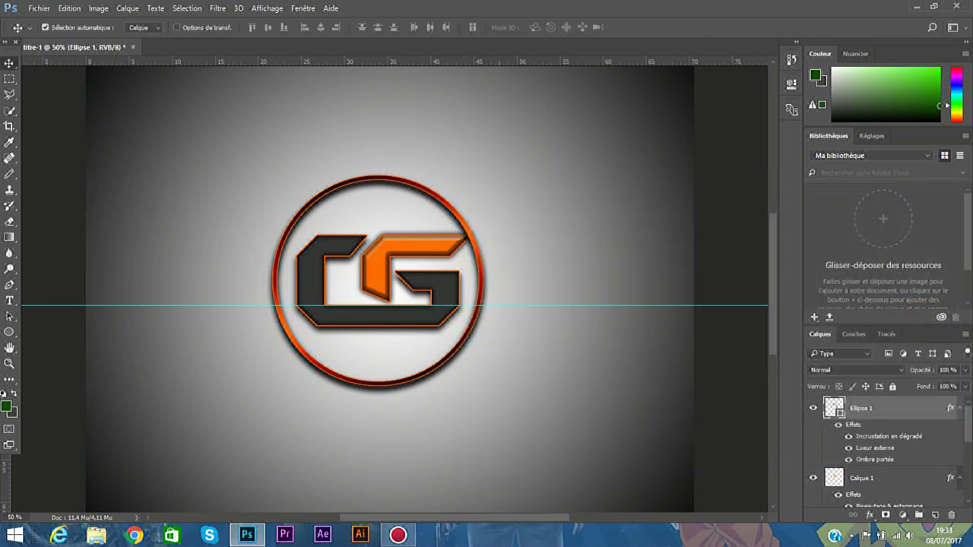
- Nudge the ring to re-centre it, move the horizontal guide near the top, and zoom out
left_click_drag(449, 193, 456, 186)
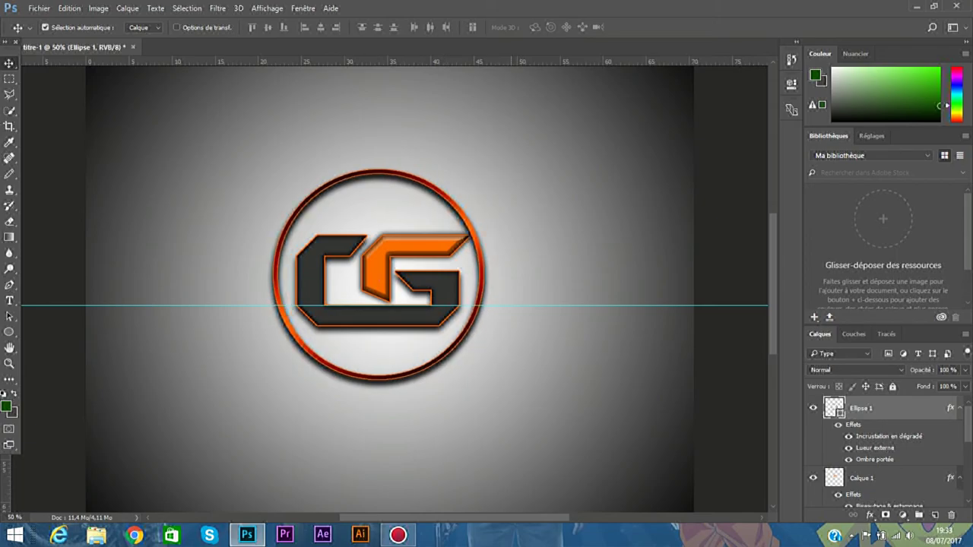
left_click_drag(486, 305, 486, 81)
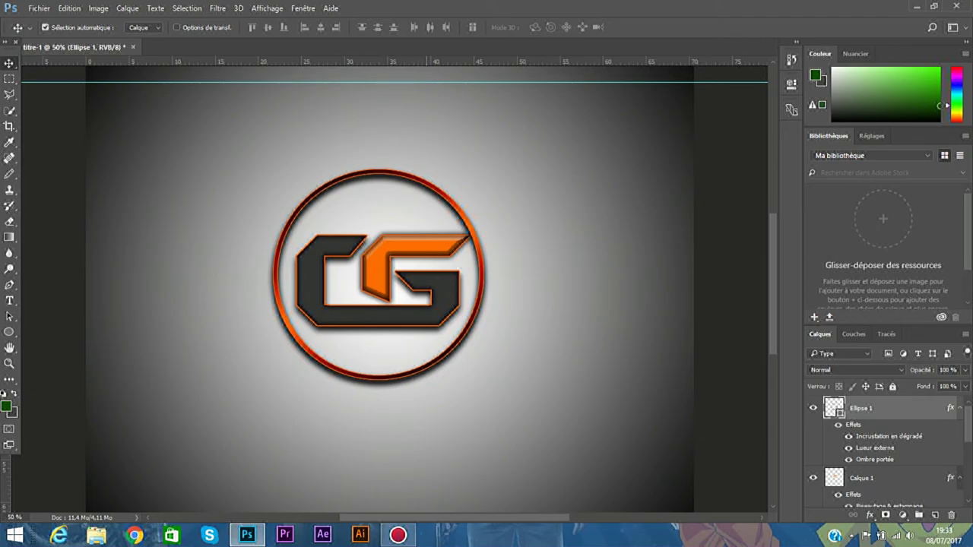
key("ctrl+minus")
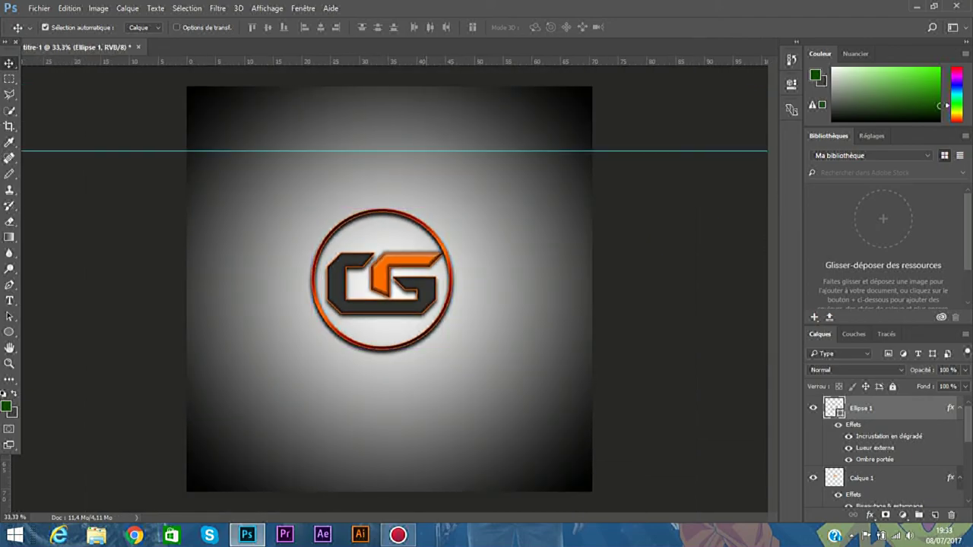